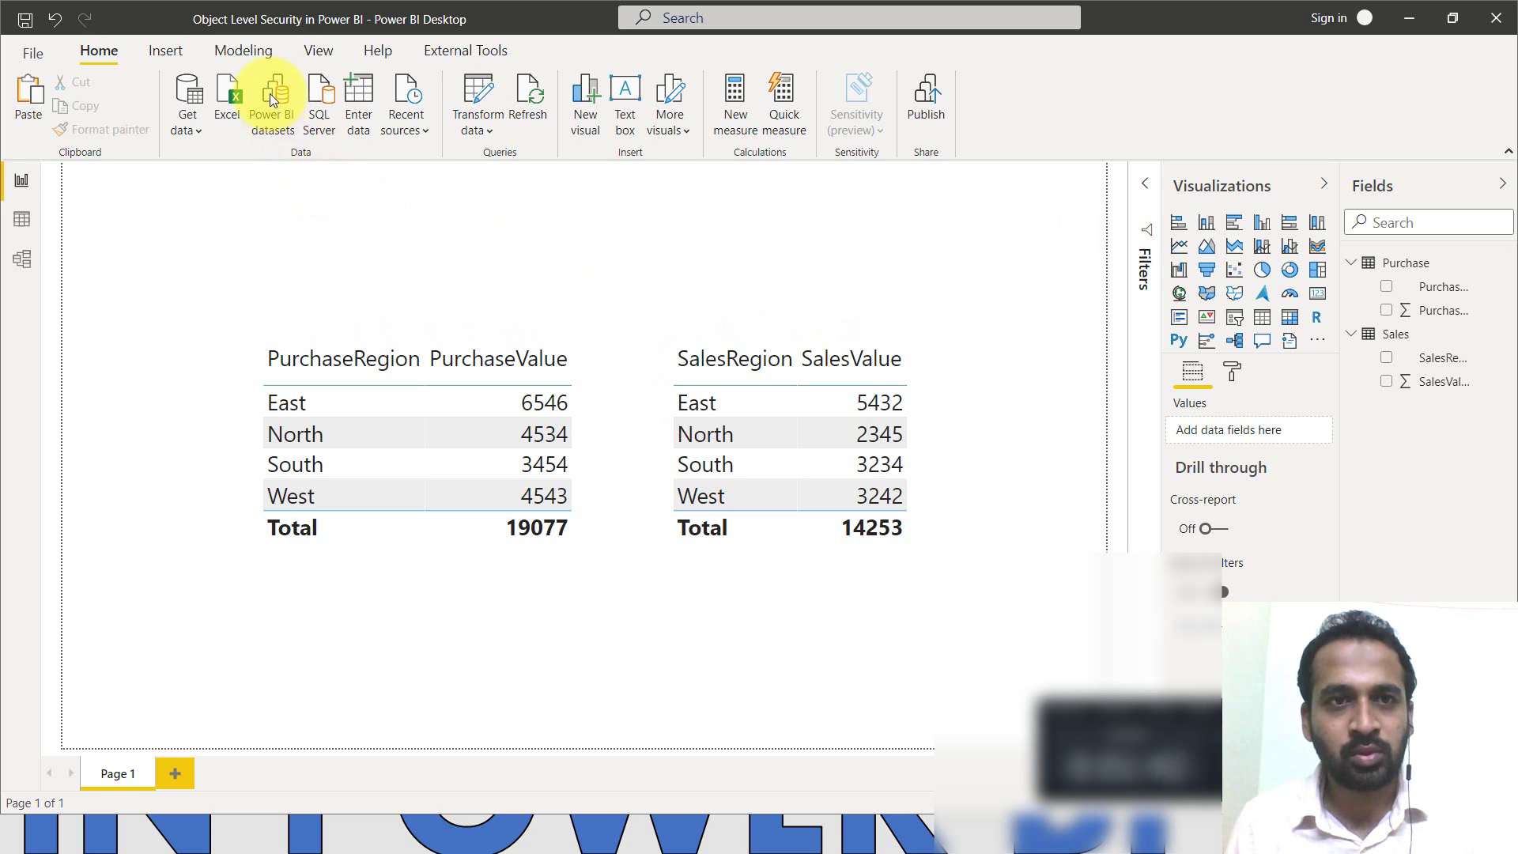
# Add roles named Purchase and Sales in the Manage roles dialog and save them.
pyautogui.click(261, 55)
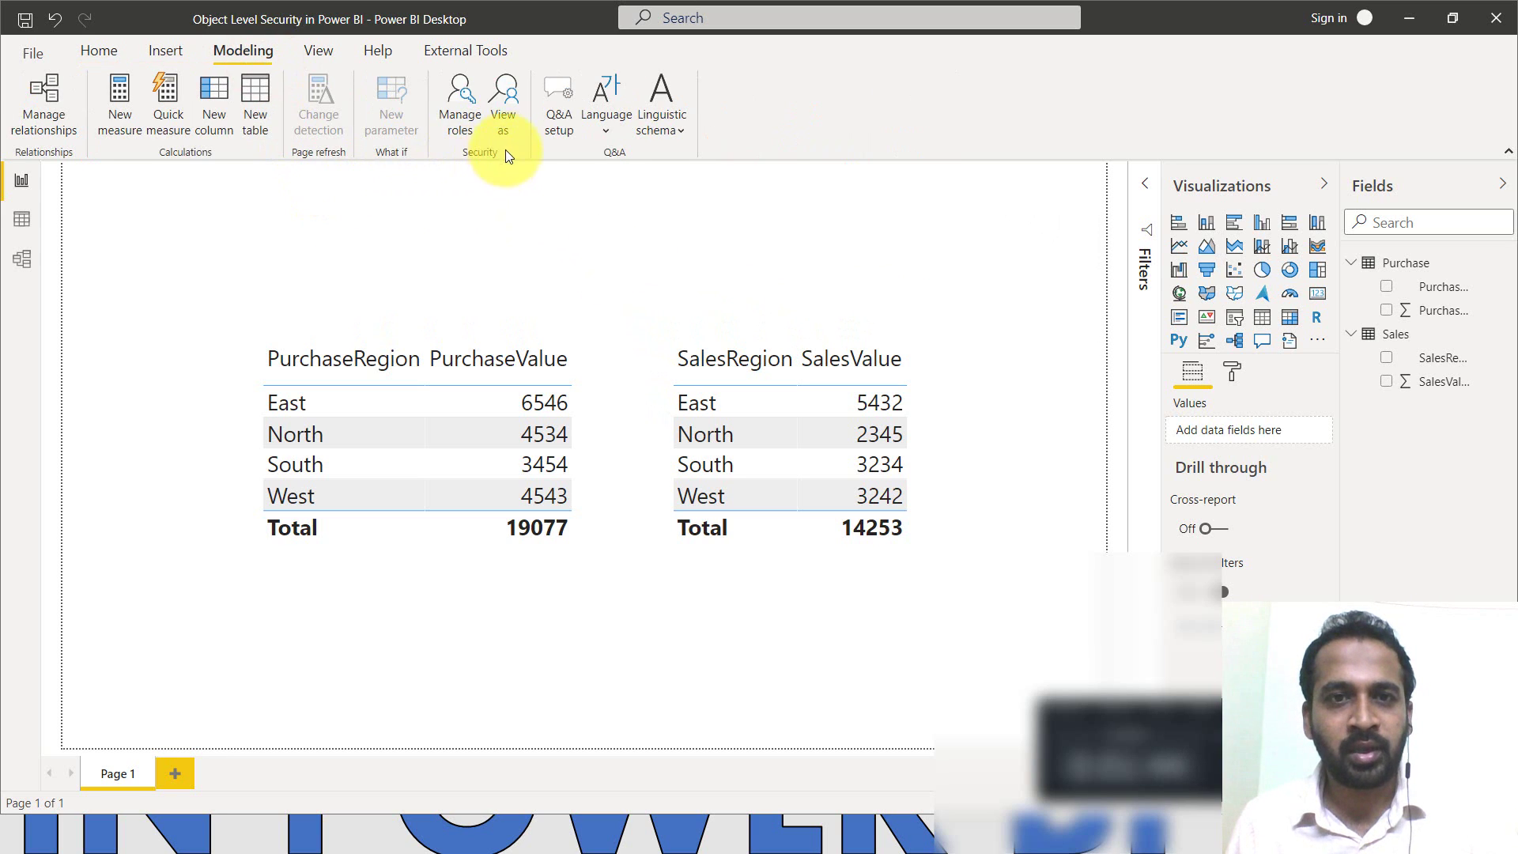
pyautogui.click(463, 99)
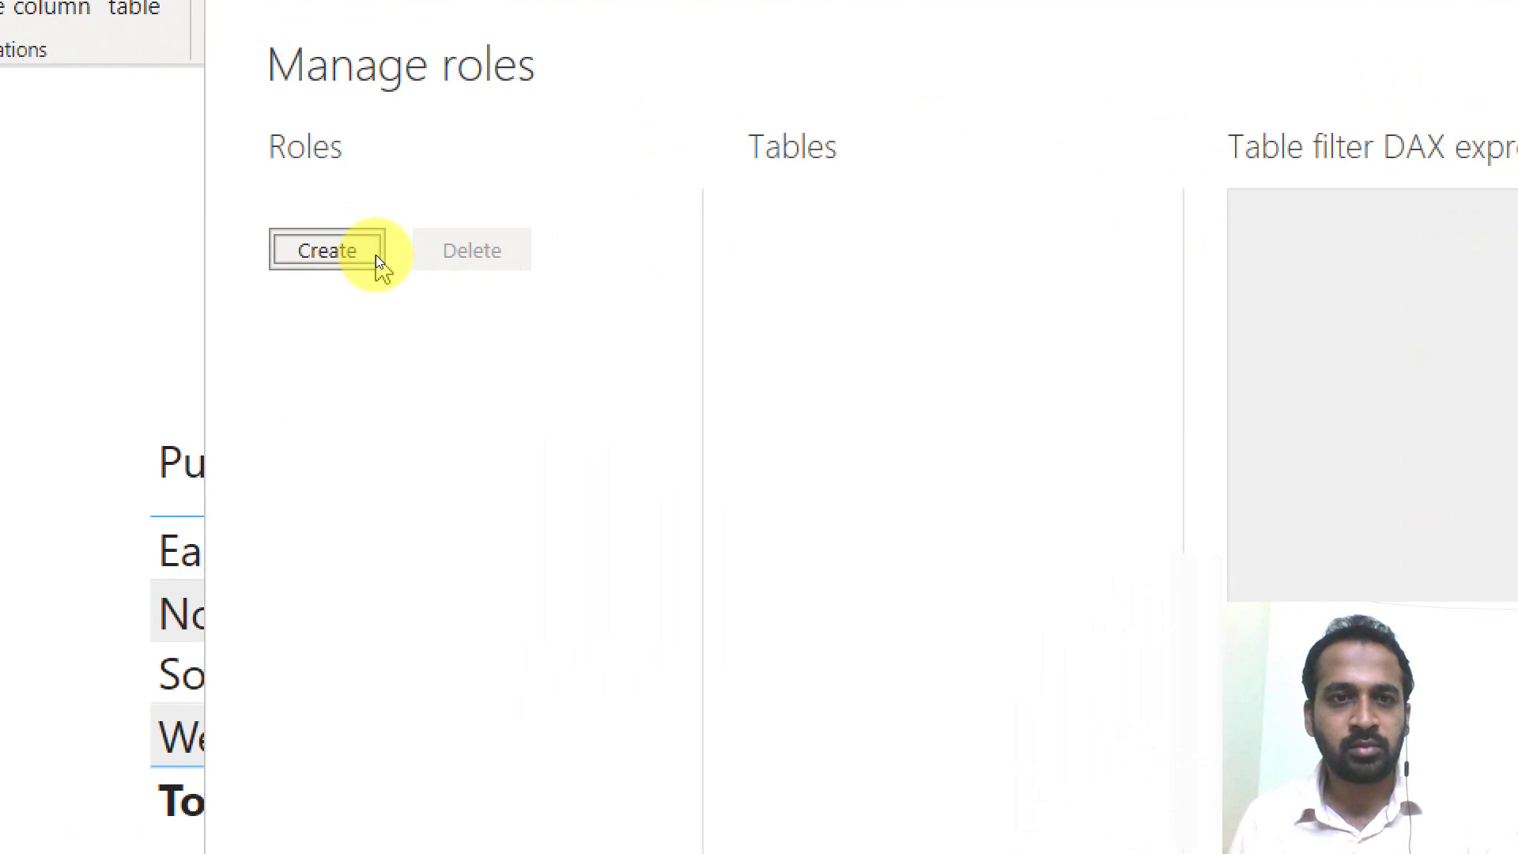
pyautogui.click(377, 255)
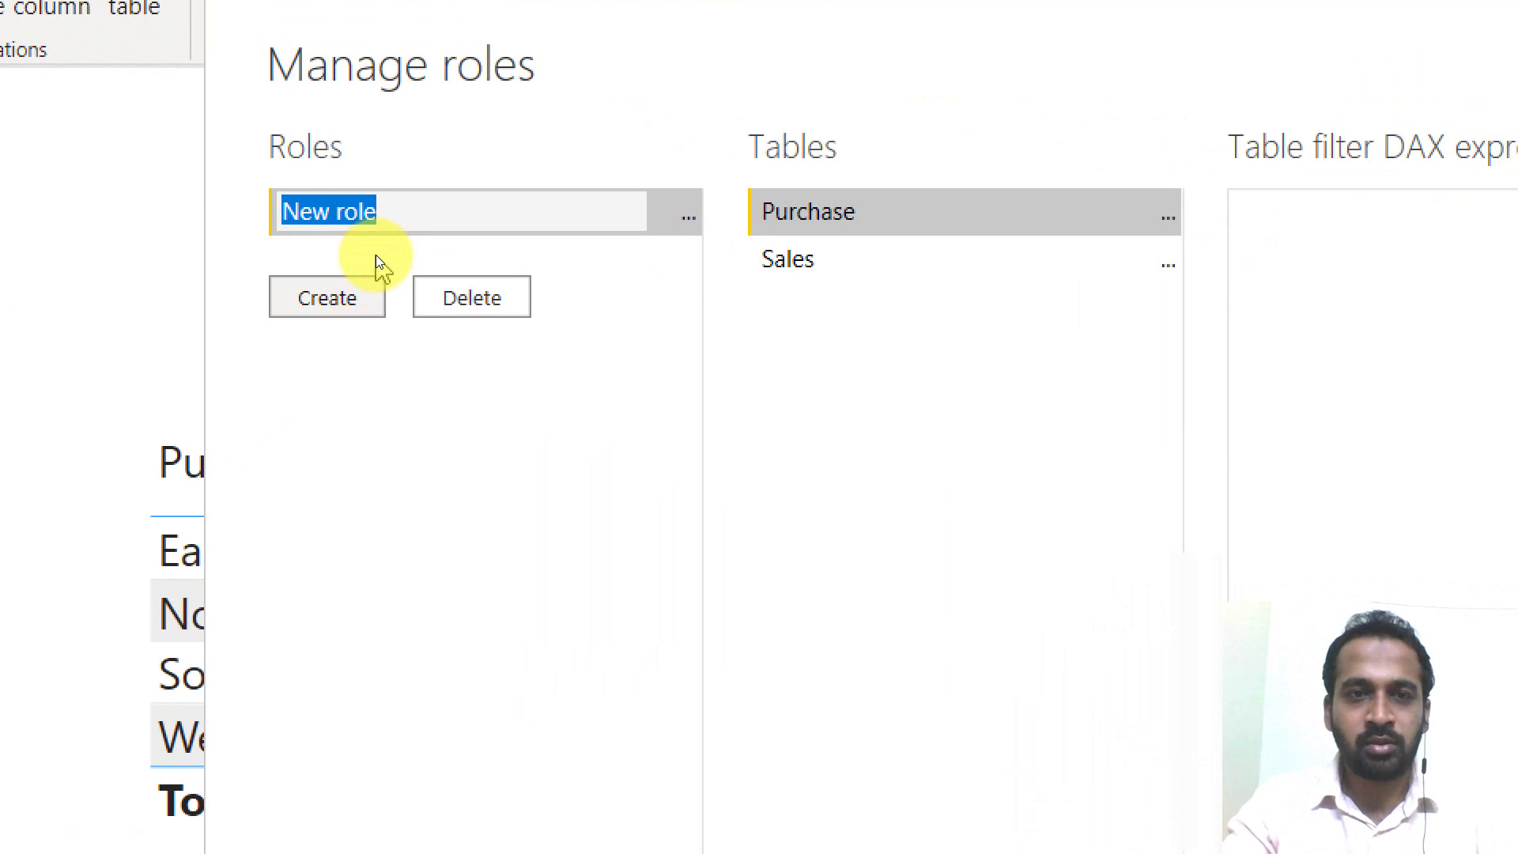
pyautogui.write('Purchase')
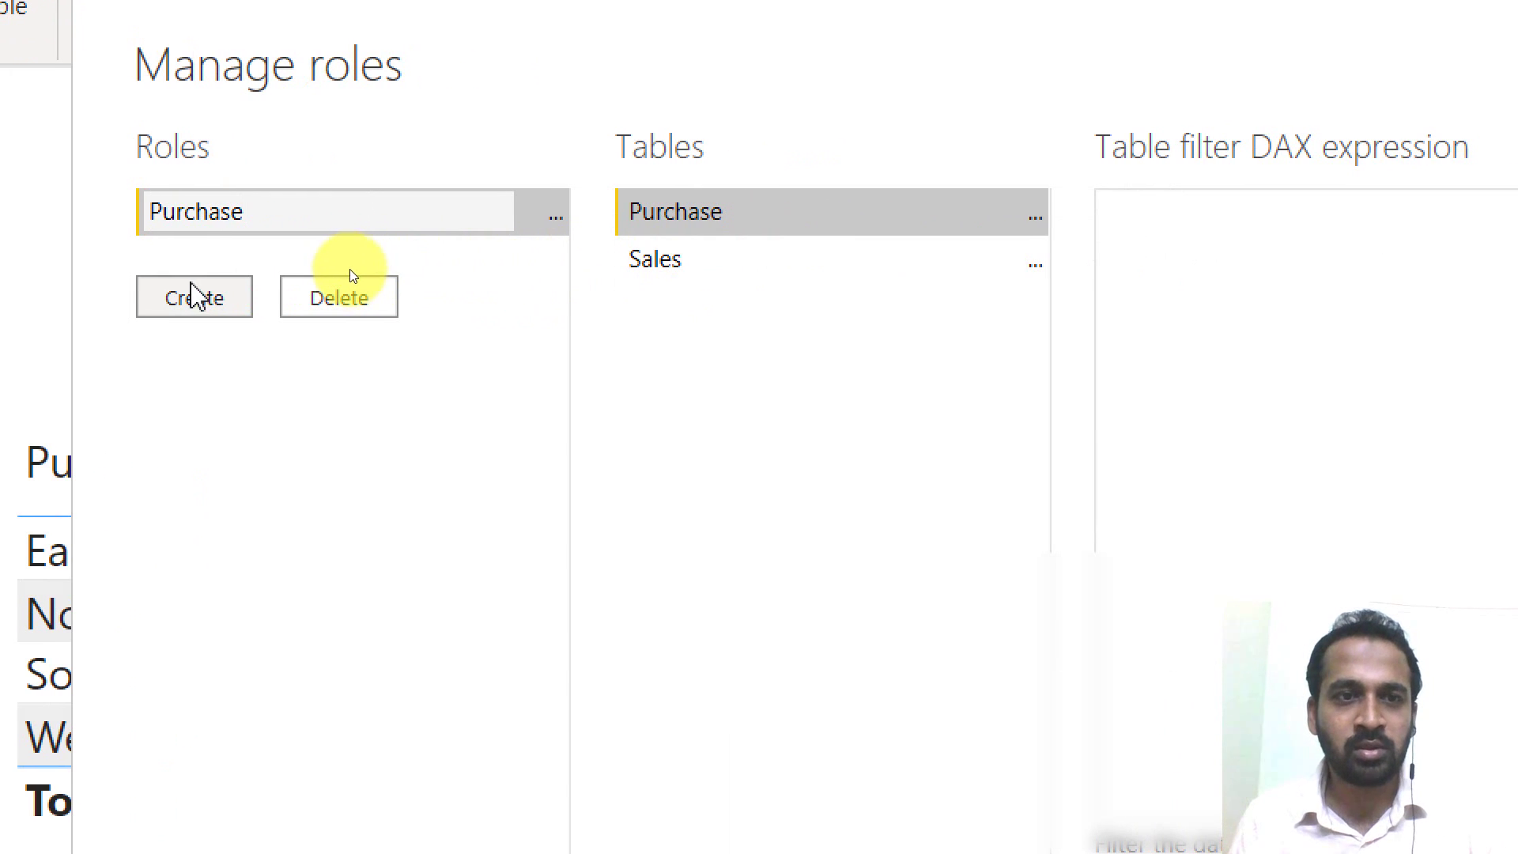
pyautogui.click(191, 297)
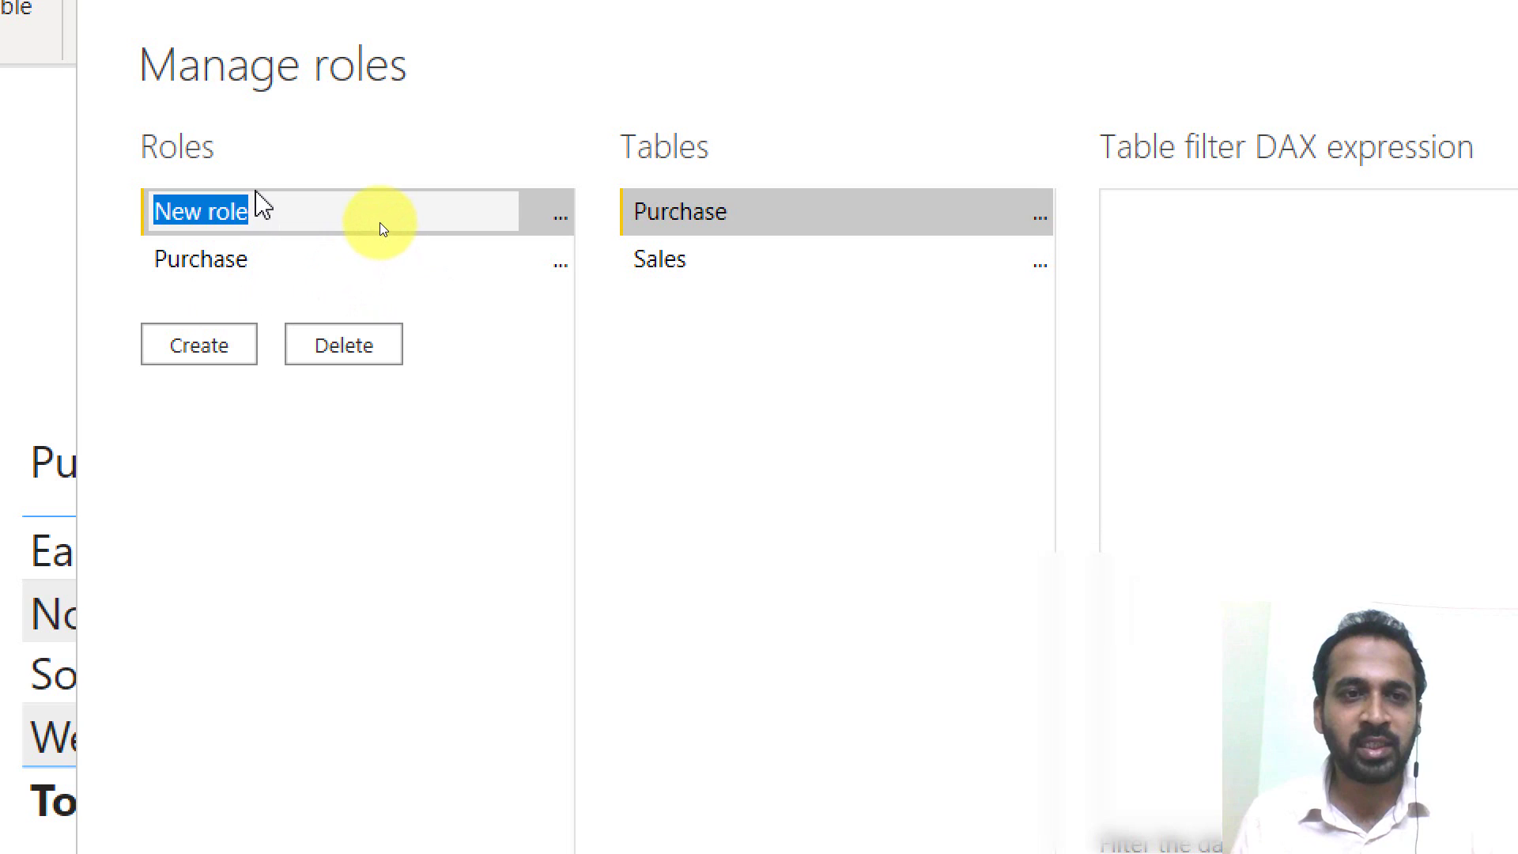
pyautogui.write('Sales')
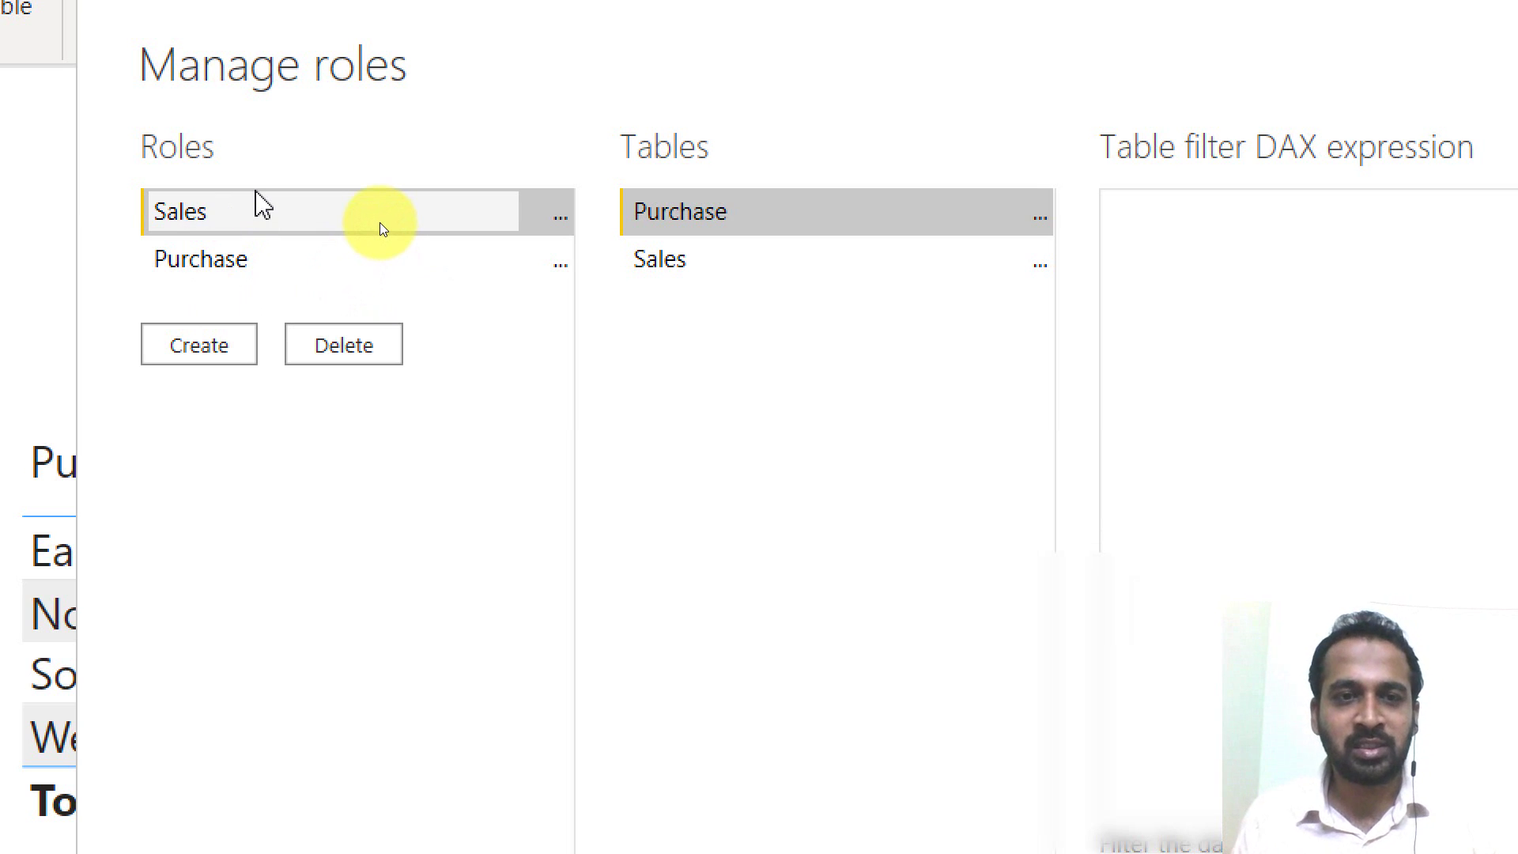
pyautogui.click(419, 271)
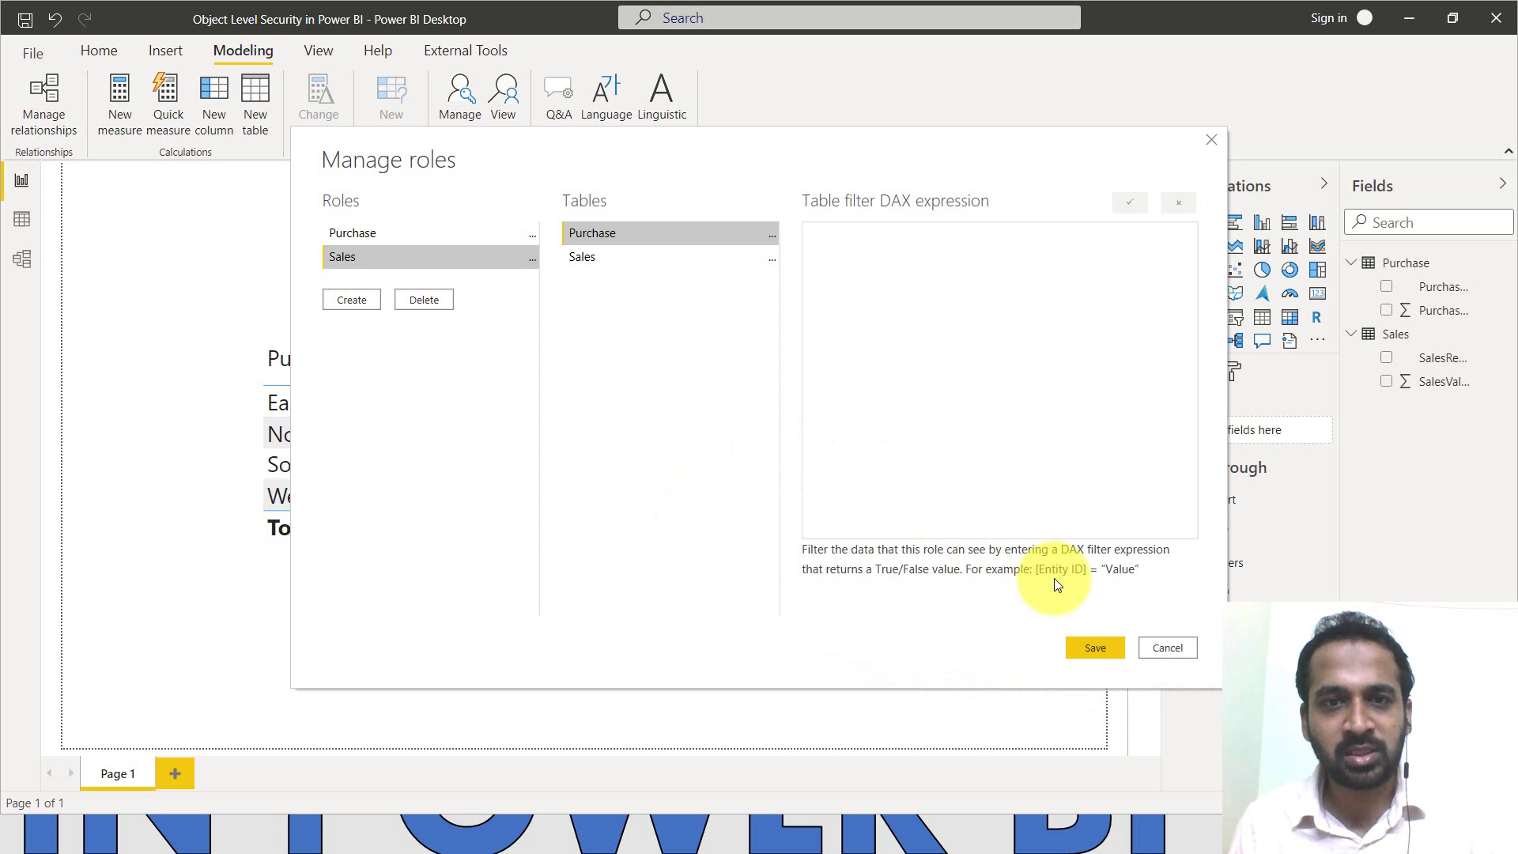
pyautogui.click(1095, 648)
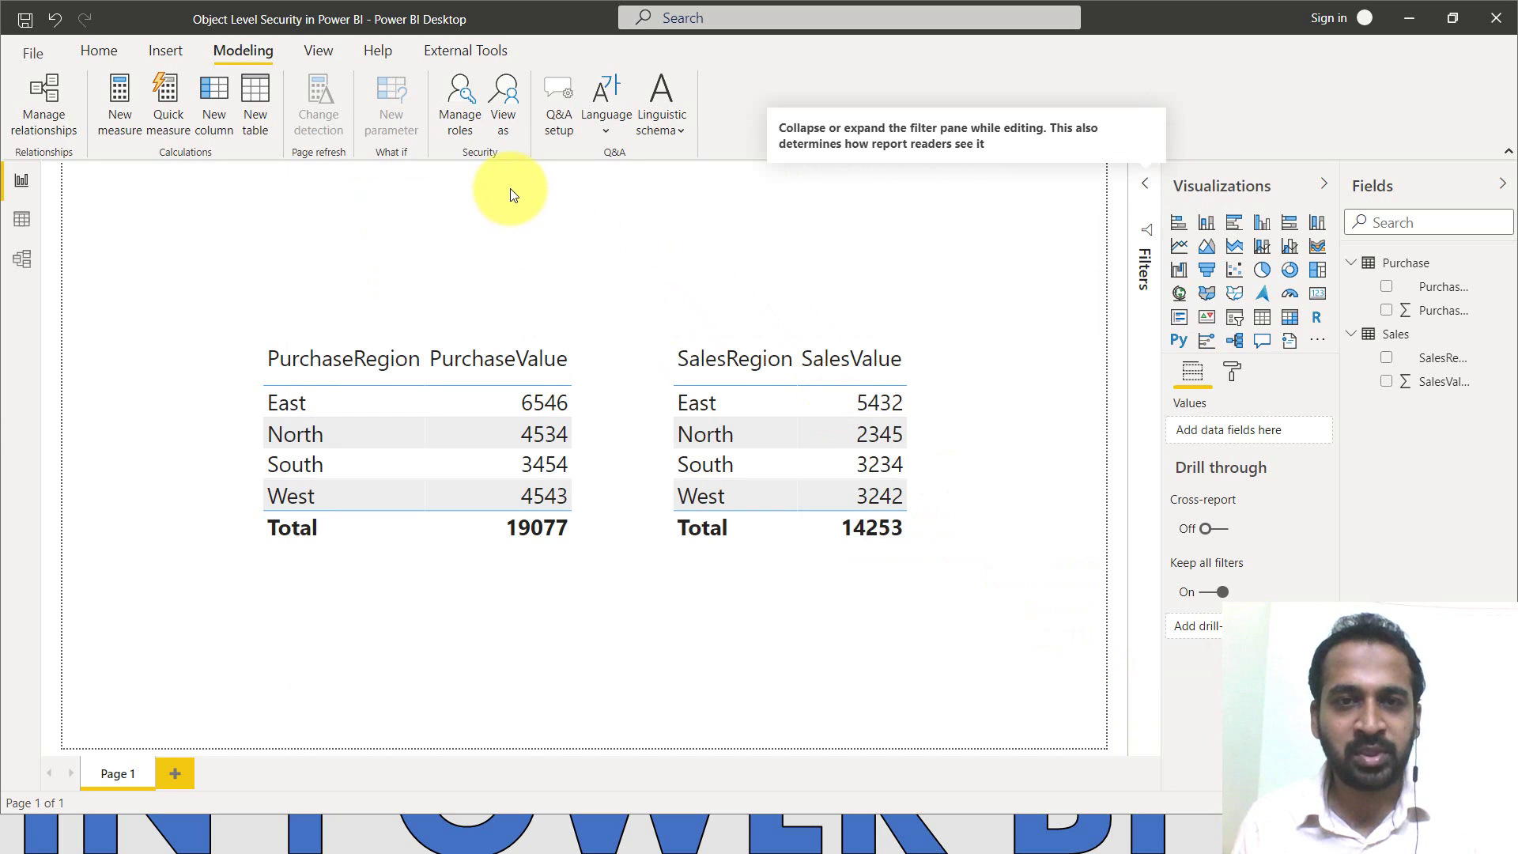
# Launch Tabular Editor from External Tools on this model and maximize its window.
pyautogui.click(462, 52)
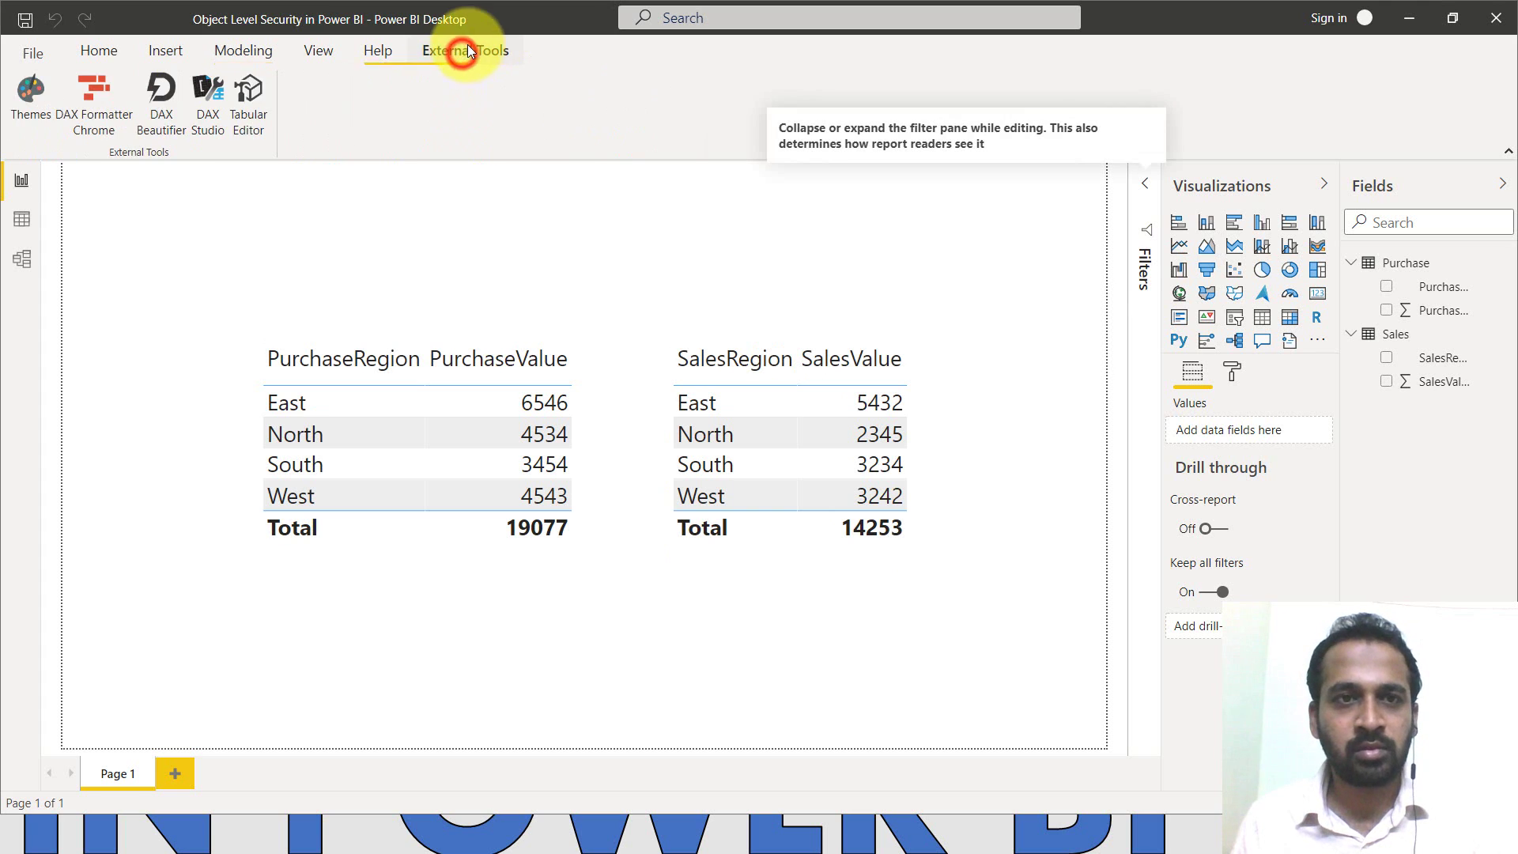
pyautogui.click(249, 112)
pyautogui.click(1118, 147)
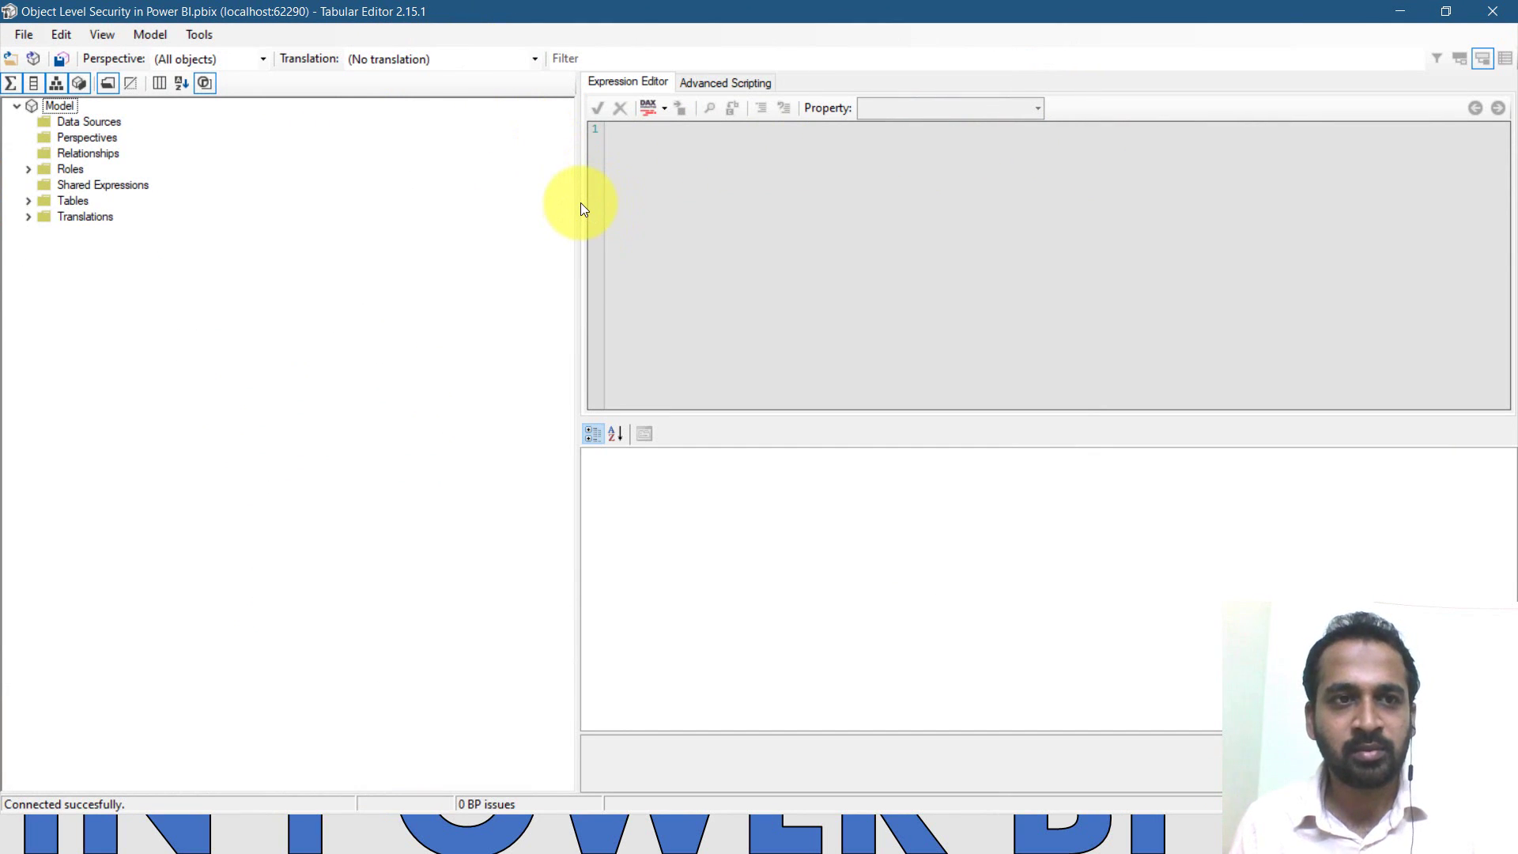
# Expand Roles and Tables and show the Purchase table's properties, adjusting the panel widths.
pyautogui.click(26, 169)
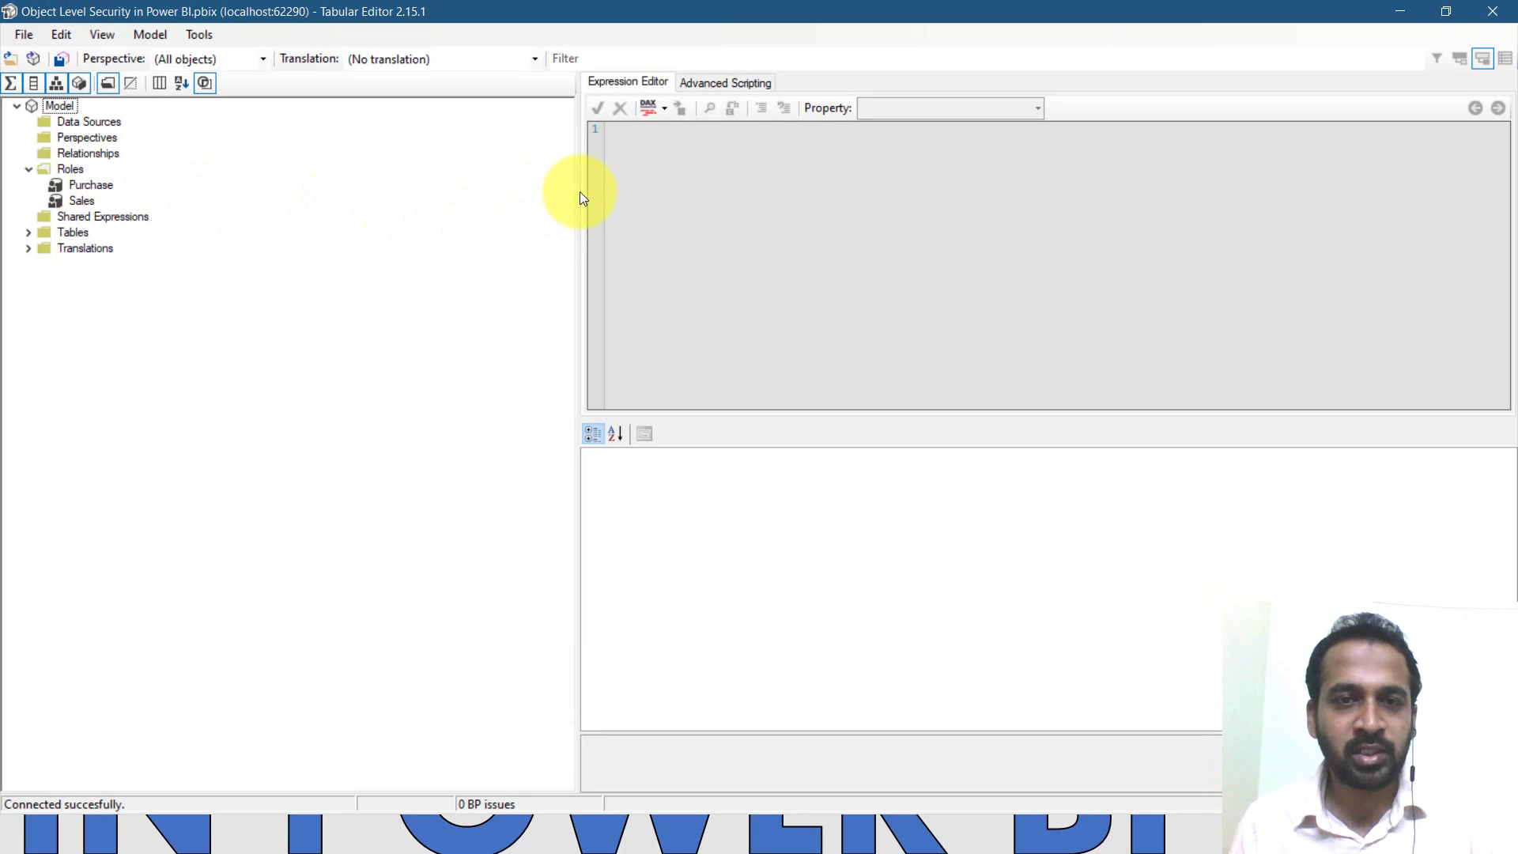
pyautogui.moveTo(580, 192); pyautogui.dragTo(353, 221)
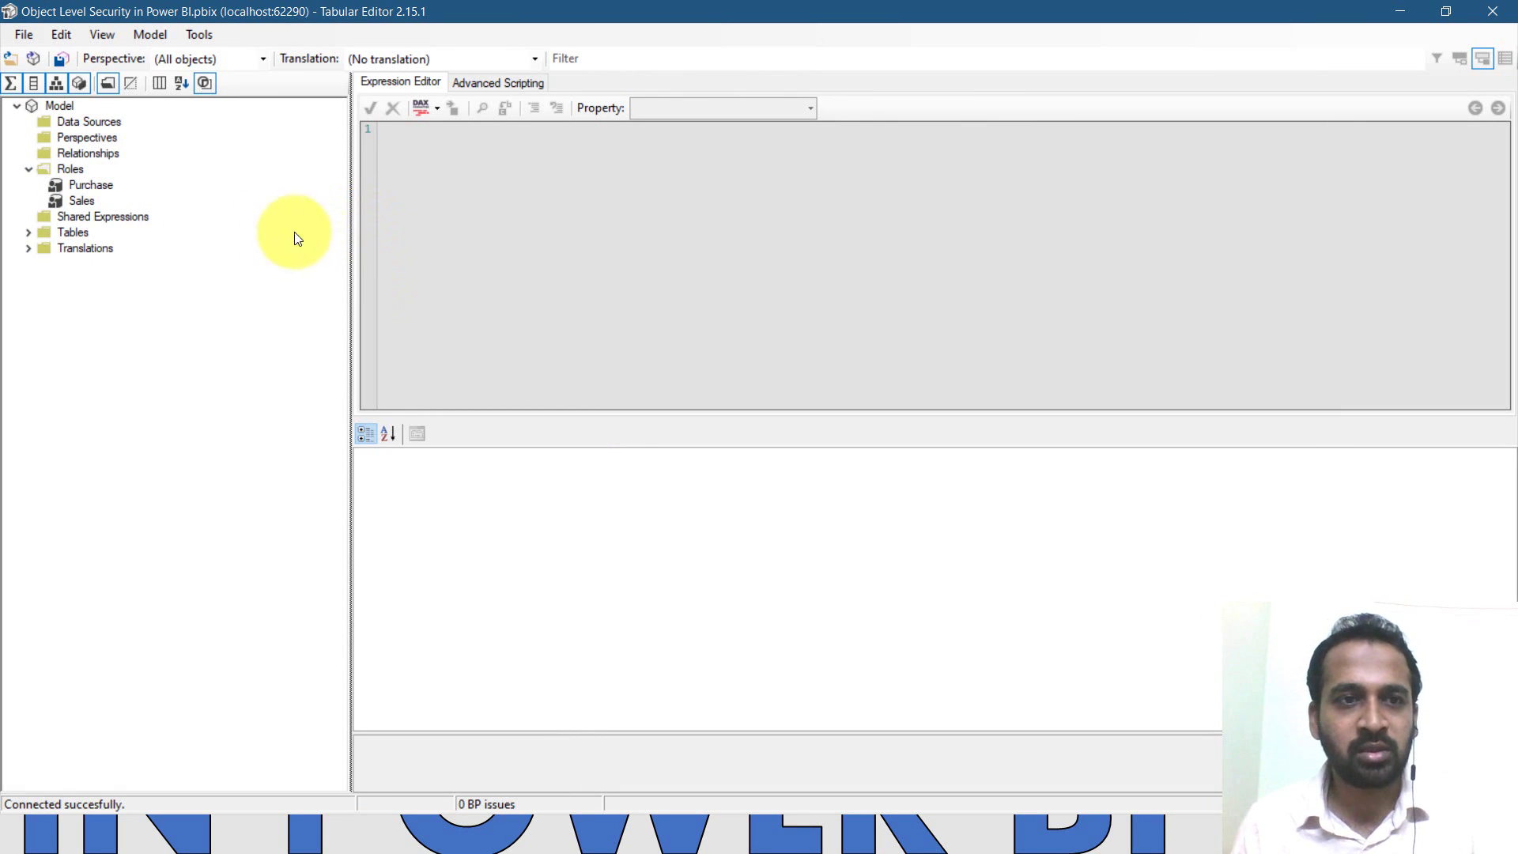
pyautogui.click(30, 234)
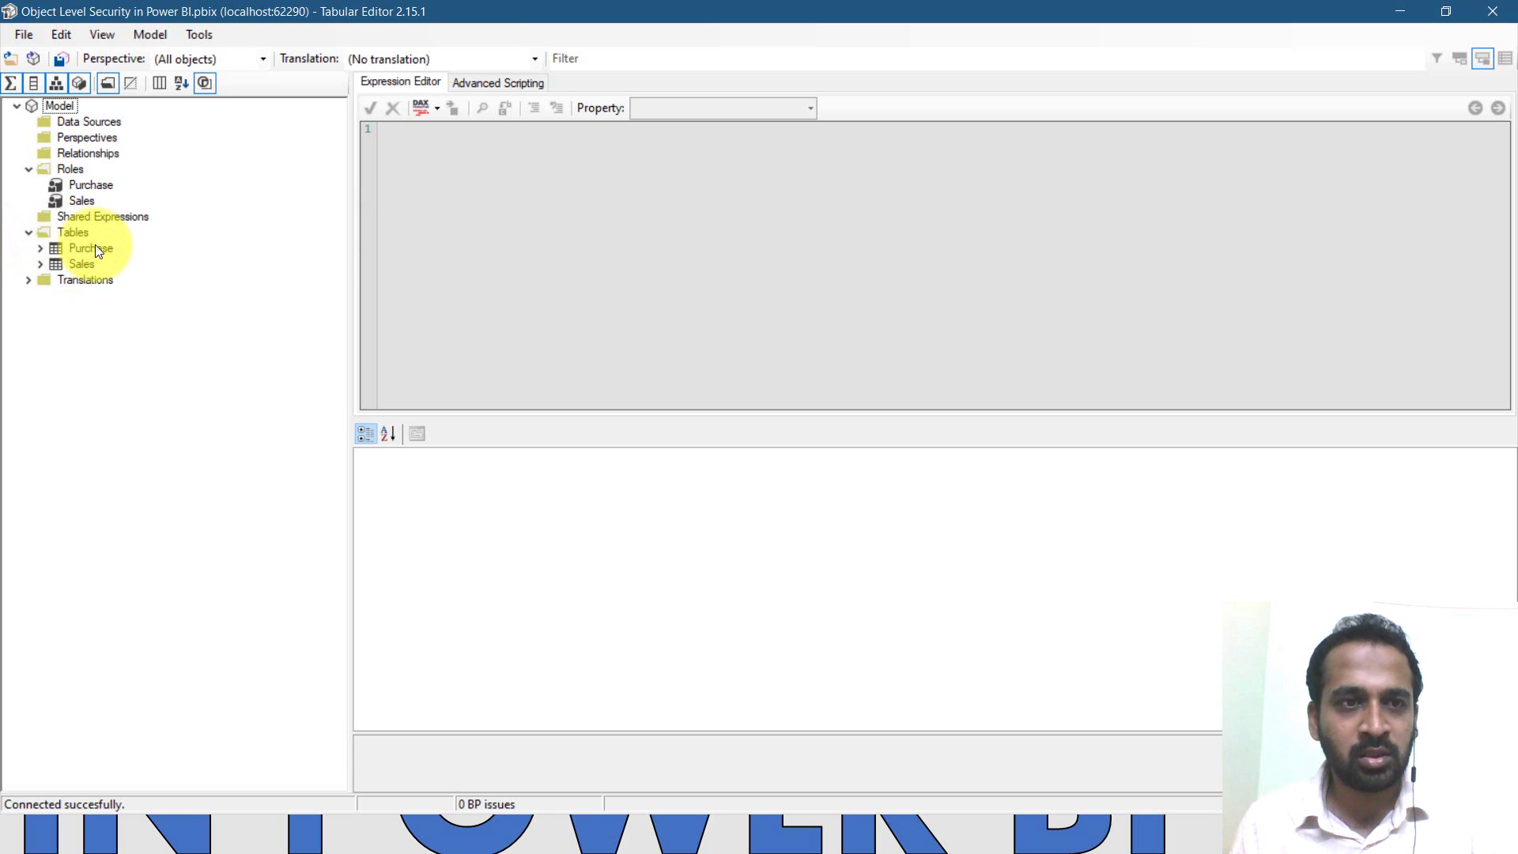
pyautogui.click(74, 234)
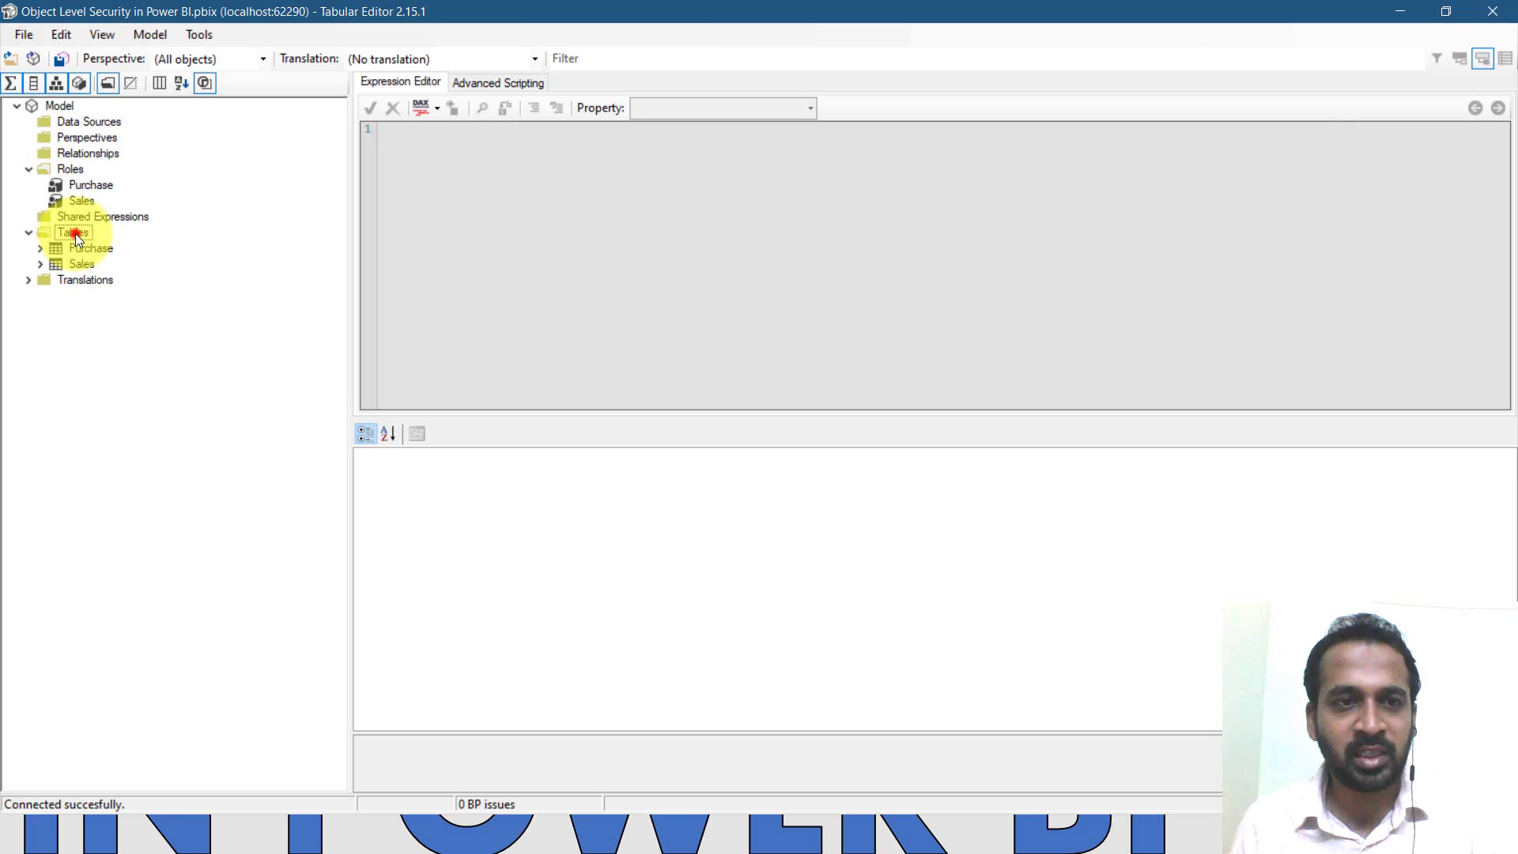
pyautogui.click(74, 248)
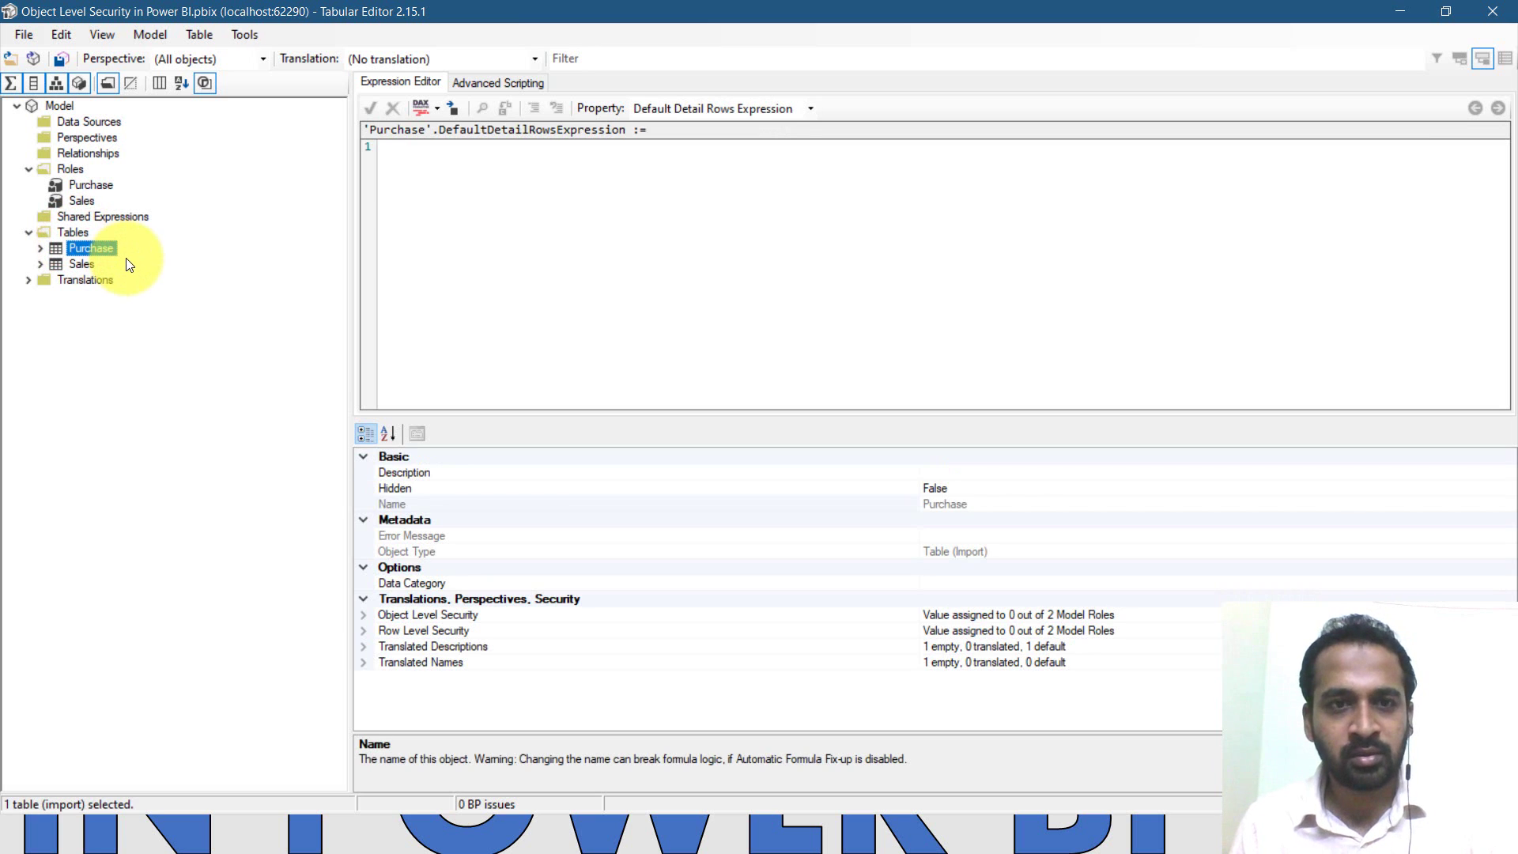
pyautogui.moveTo(353, 234); pyautogui.dragTo(210, 248)
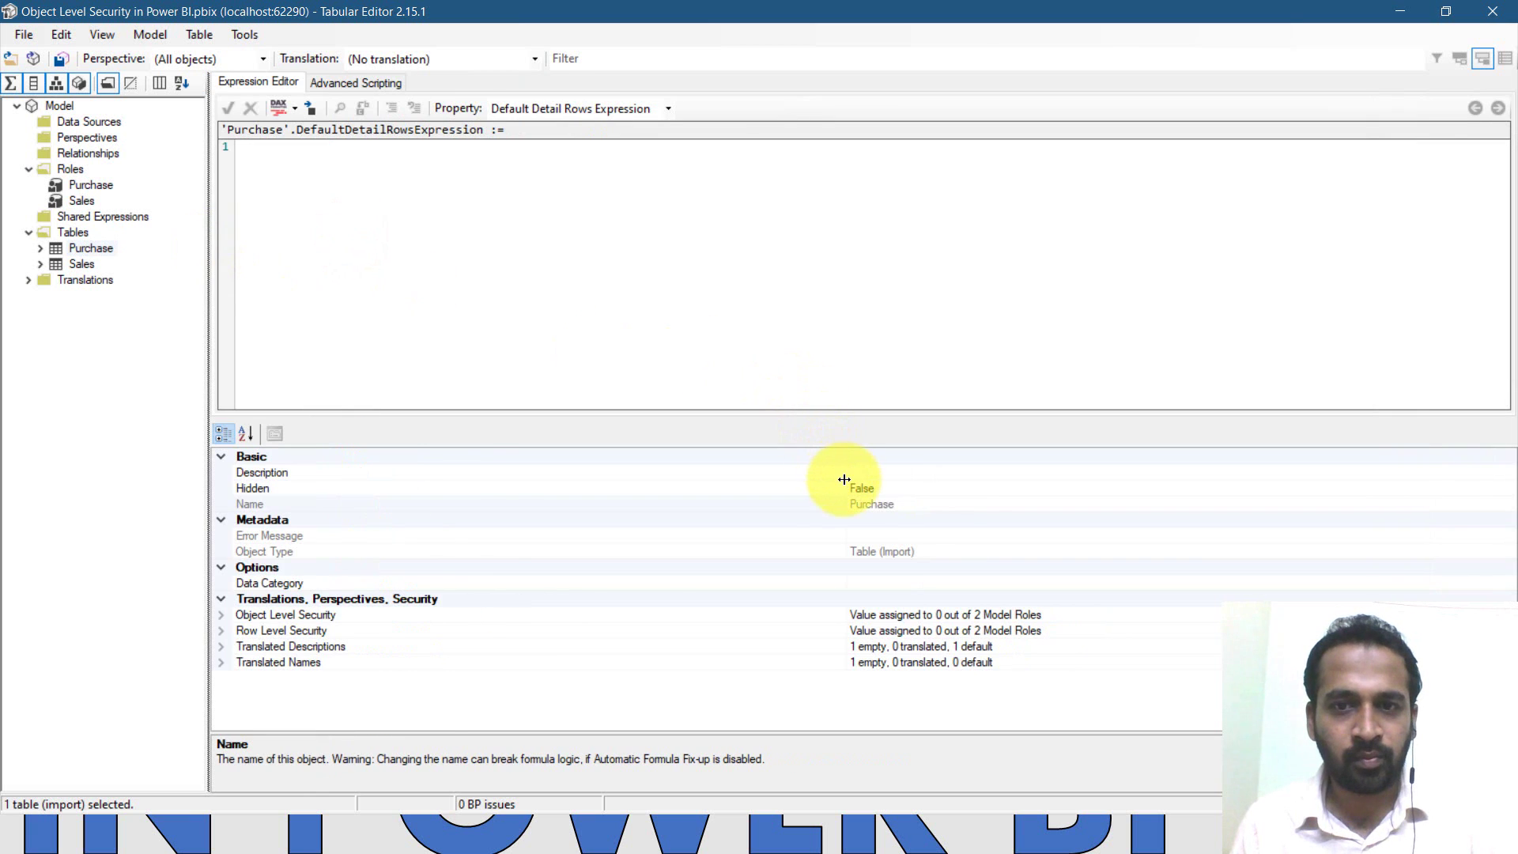
pyautogui.moveTo(843, 478); pyautogui.dragTo(533, 470)
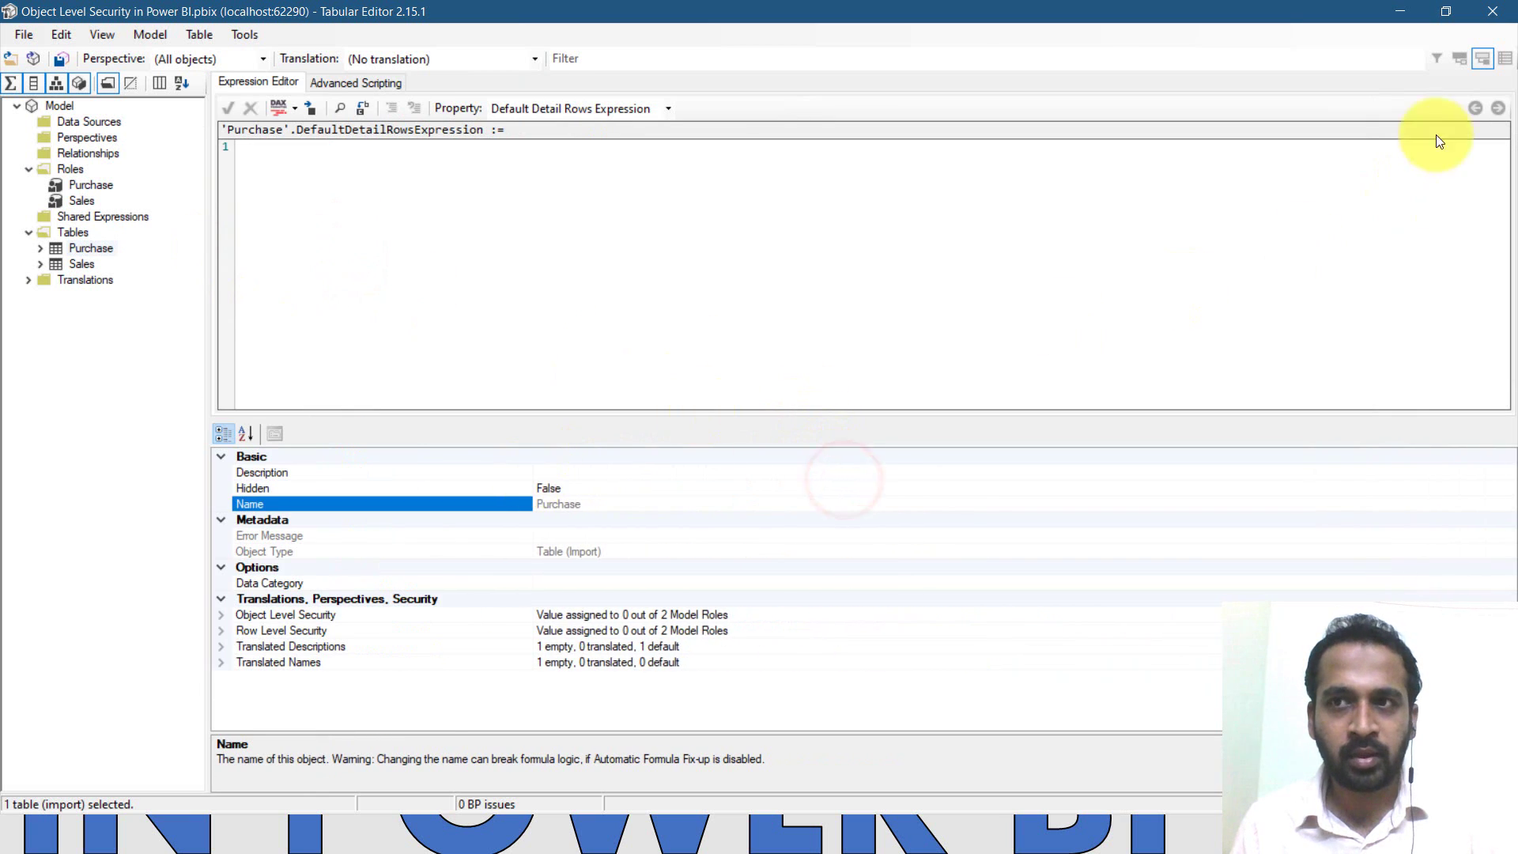
# Restore Tabular Editor to a smaller window sized beside Power BI's Visualizations pane.
pyautogui.click(1455, 19)
pyautogui.moveTo(760, 150); pyautogui.dragTo(775, 55)
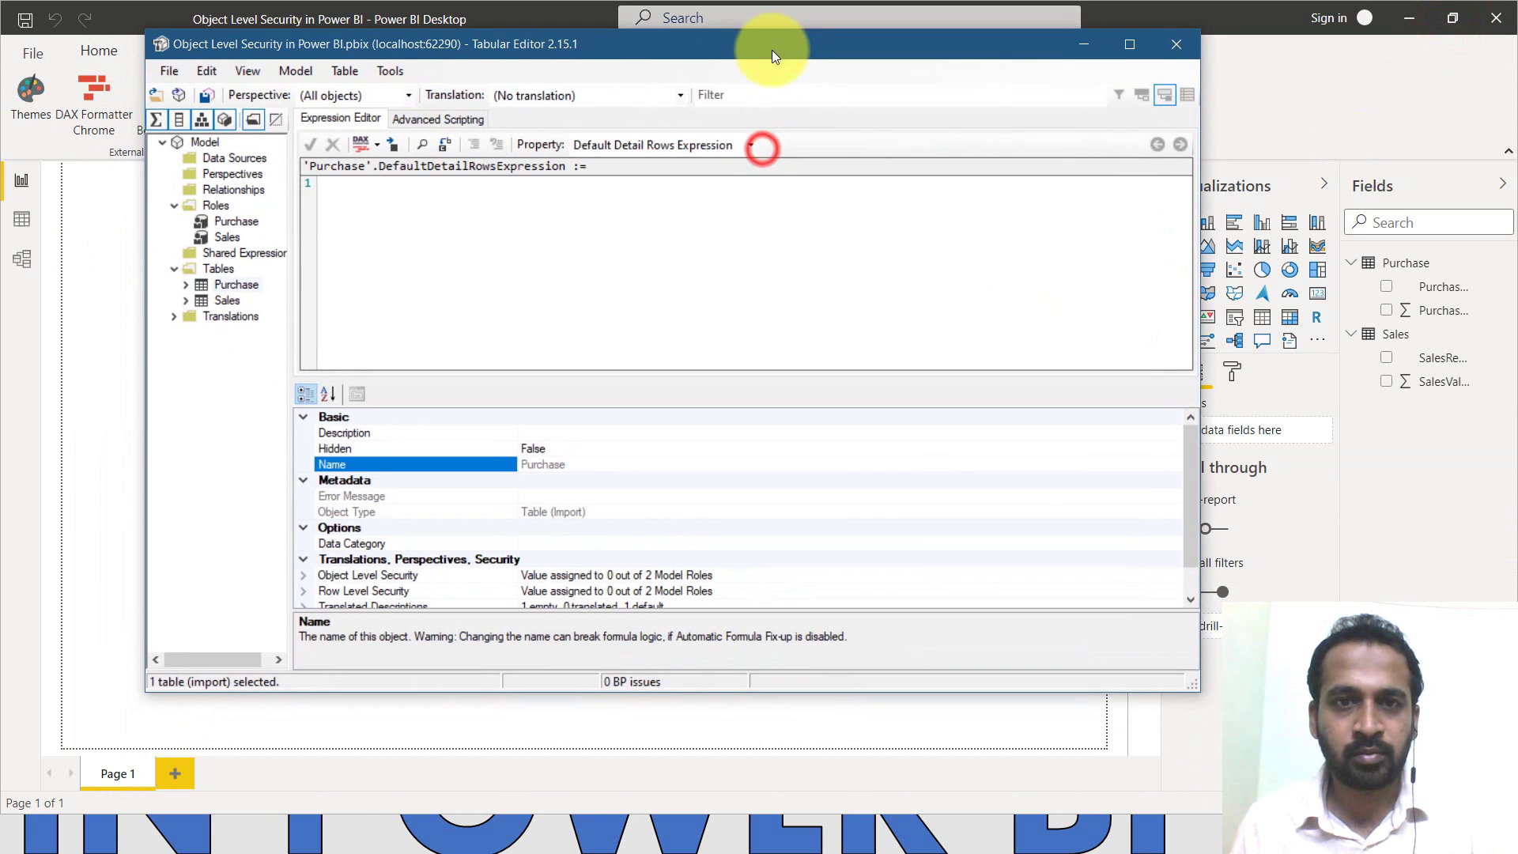
pyautogui.moveTo(691, 695); pyautogui.dragTo(691, 814)
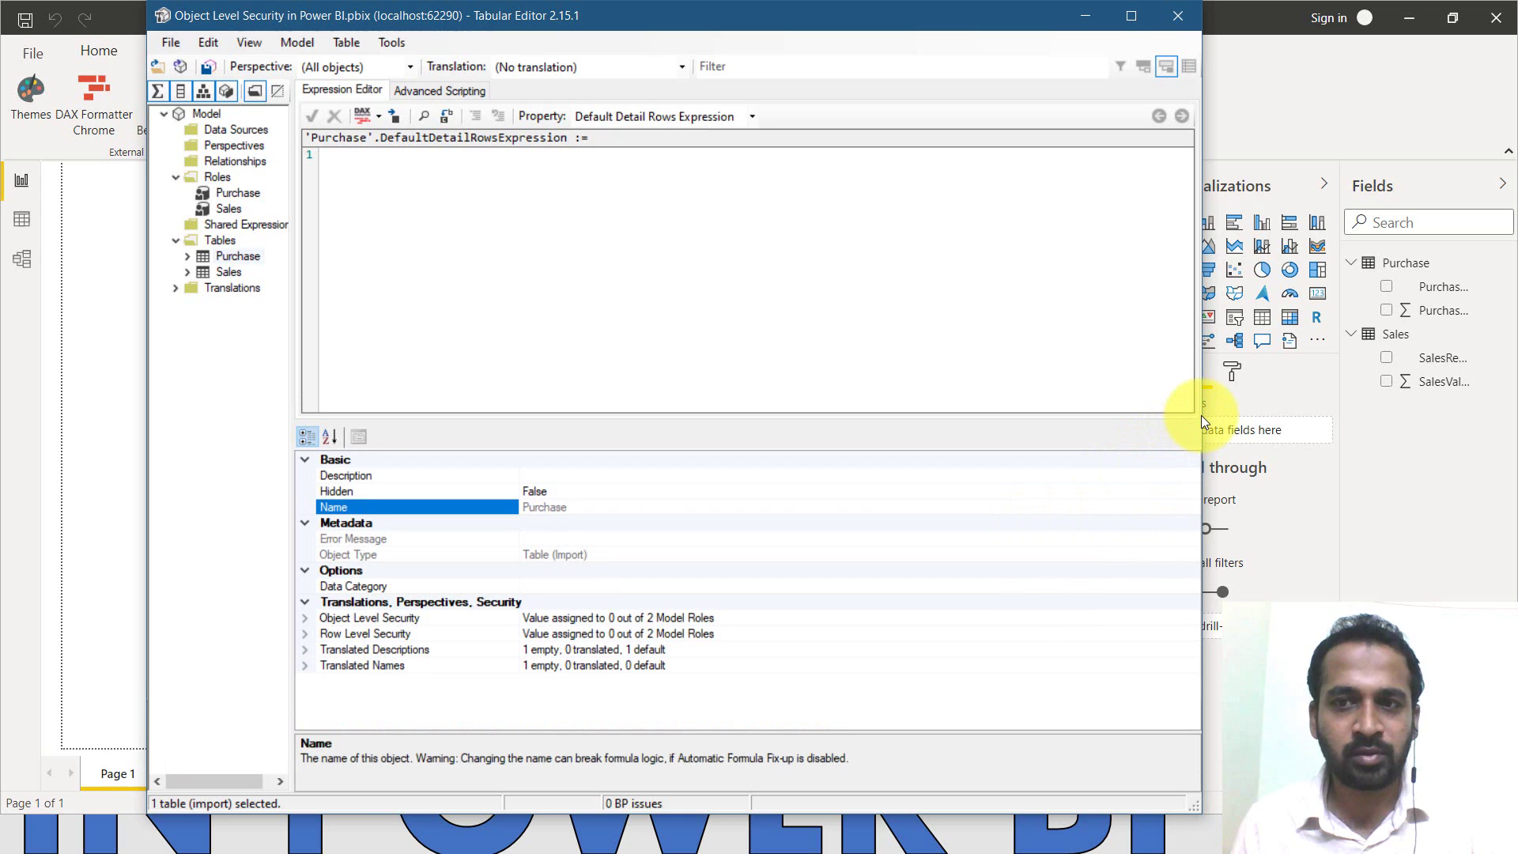
pyautogui.moveTo(1202, 426); pyautogui.dragTo(927, 475)
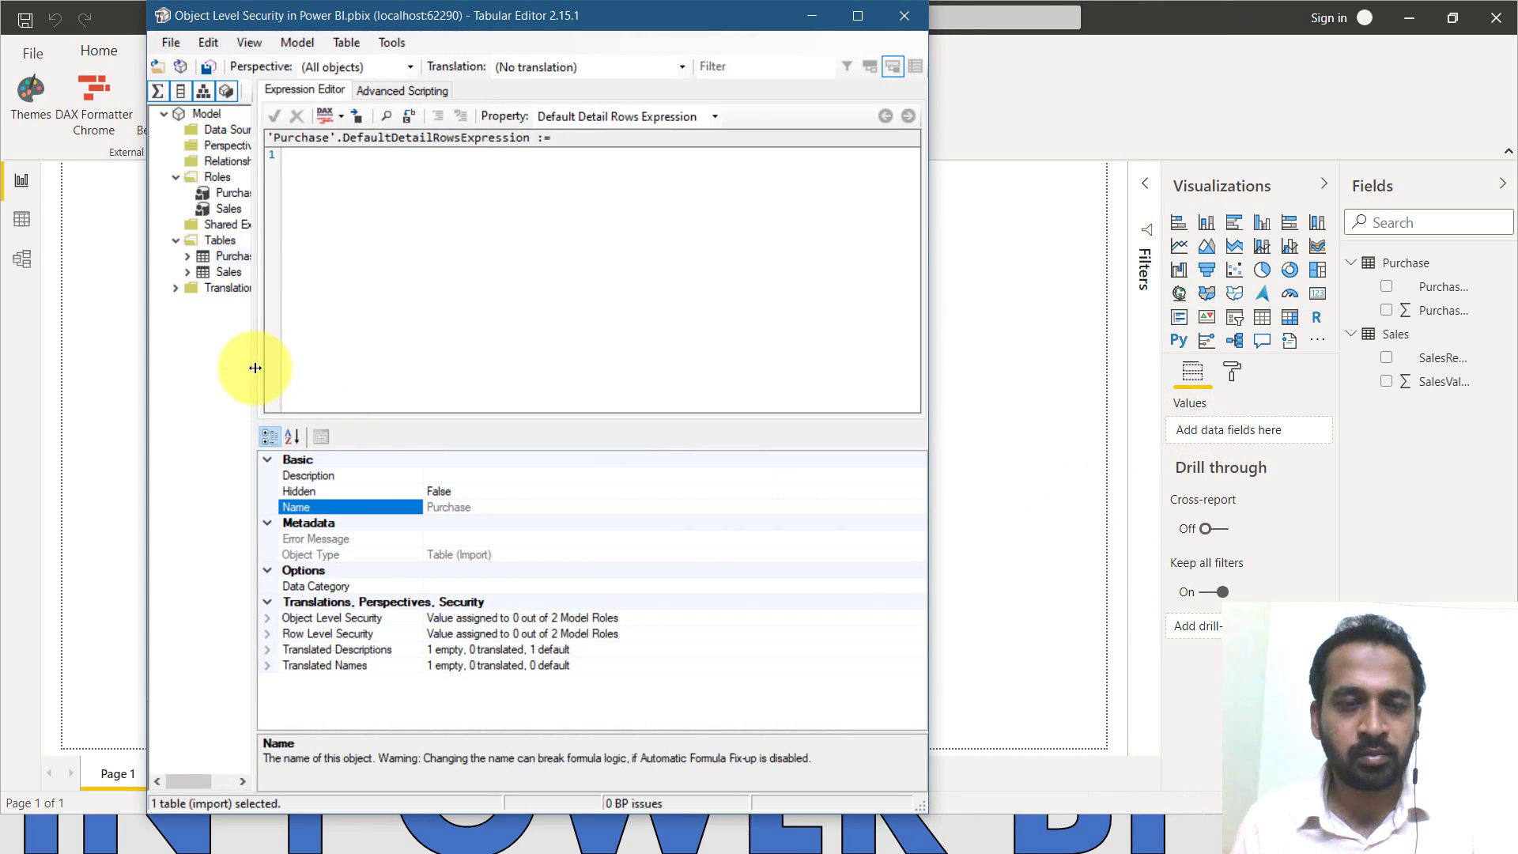
pyautogui.moveTo(255, 366); pyautogui.dragTo(339, 382)
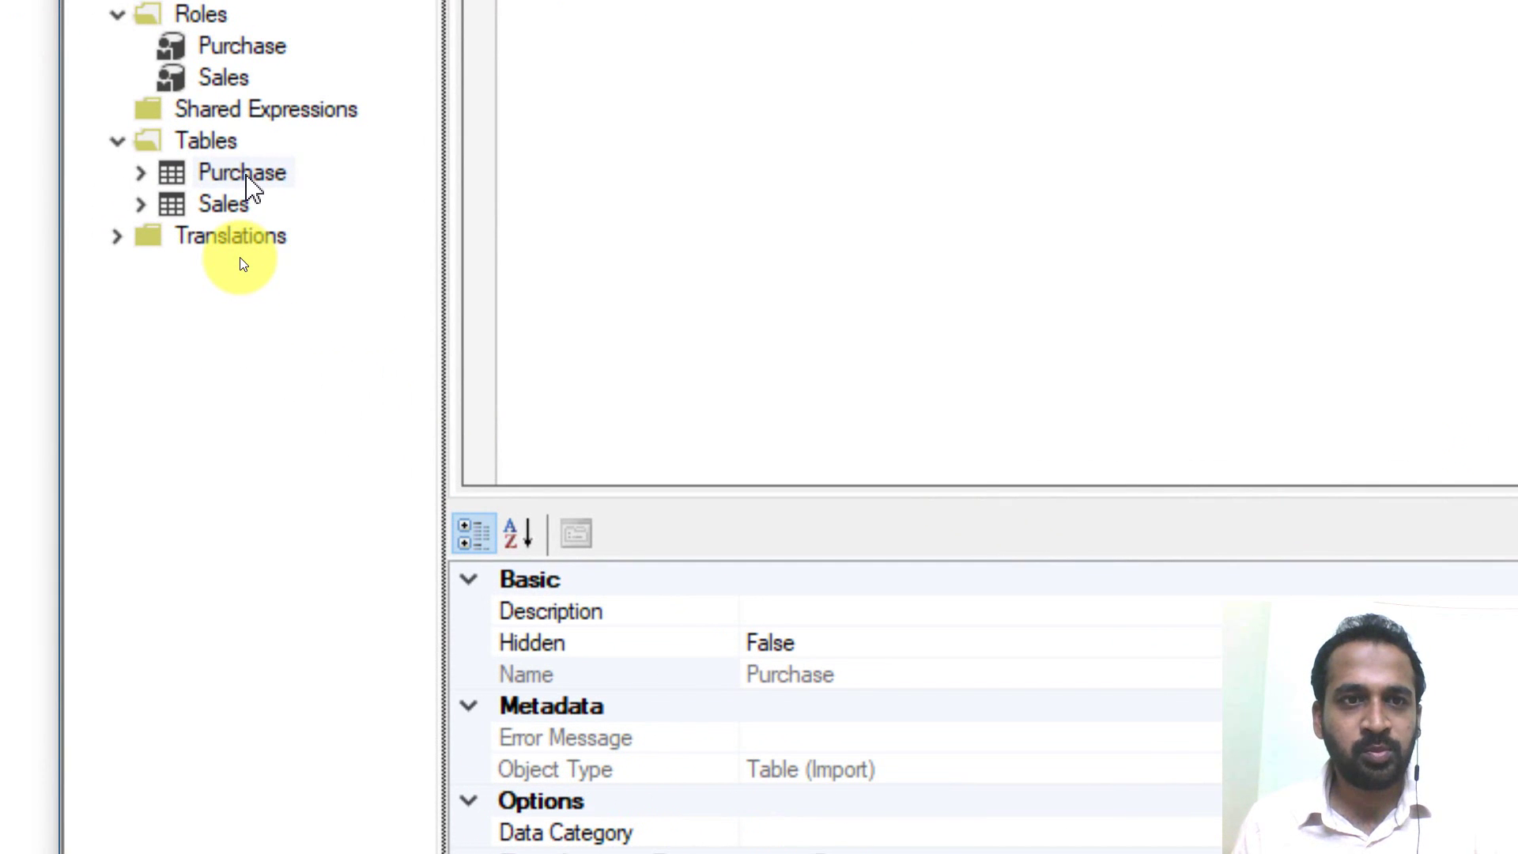
# Set the Purchase table's Object Level Security to None for the Sales role.
pyautogui.click(242, 258)
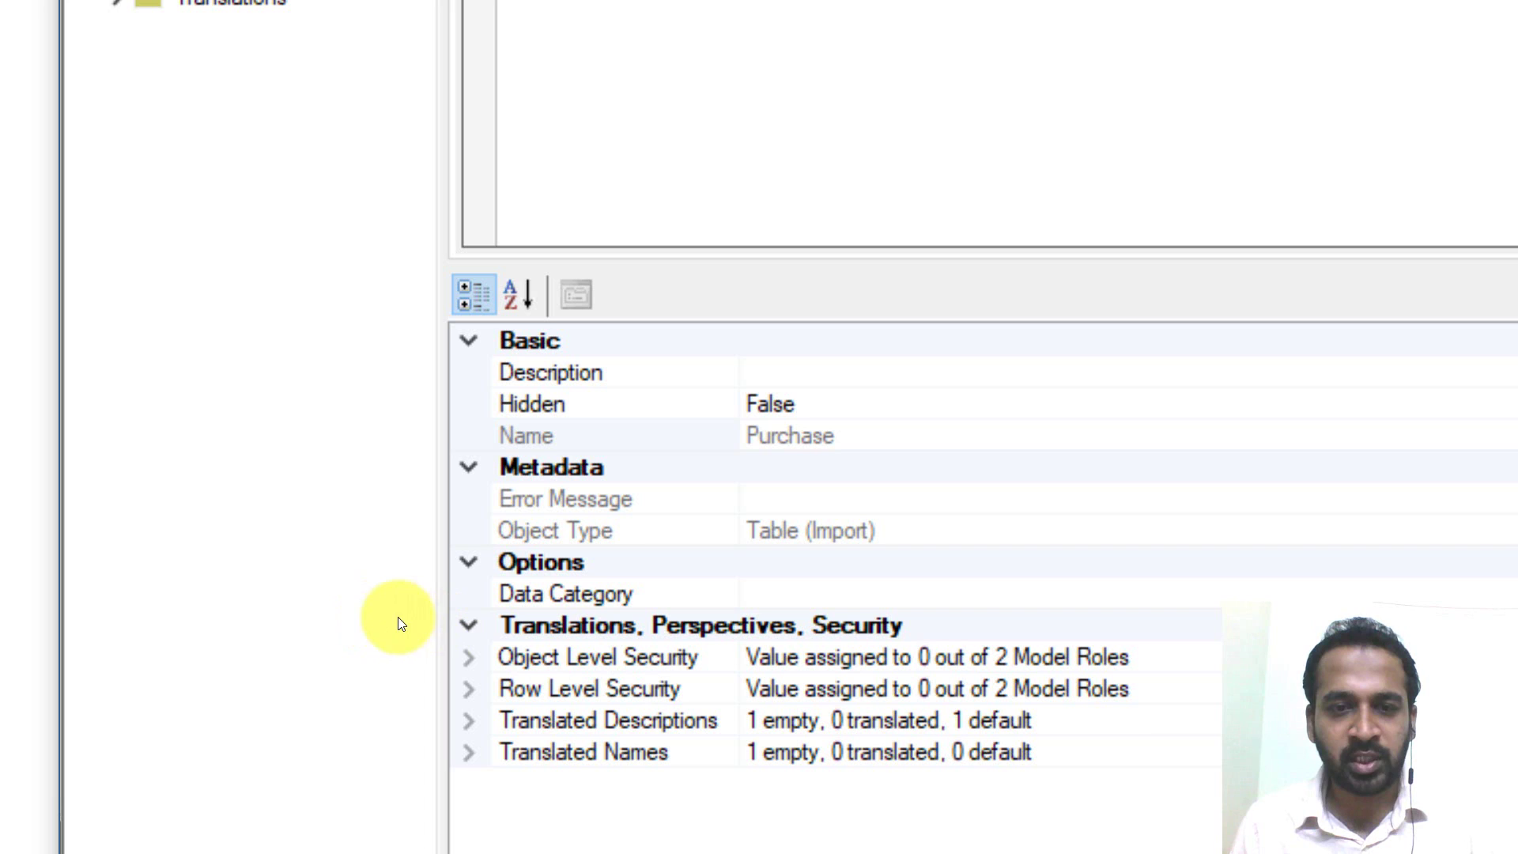
pyautogui.click(468, 658)
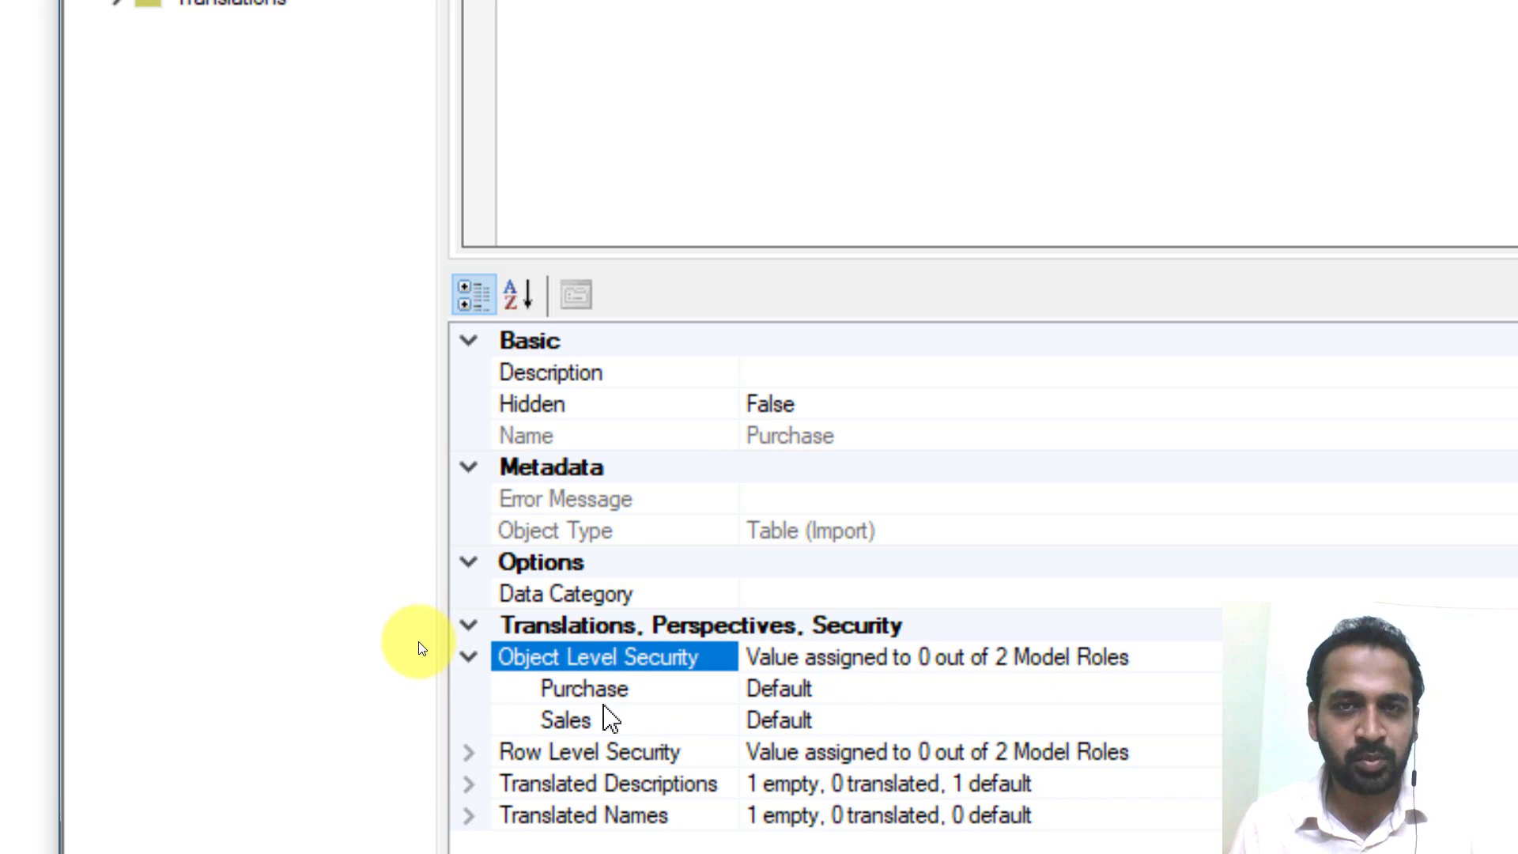
pyautogui.click(568, 636)
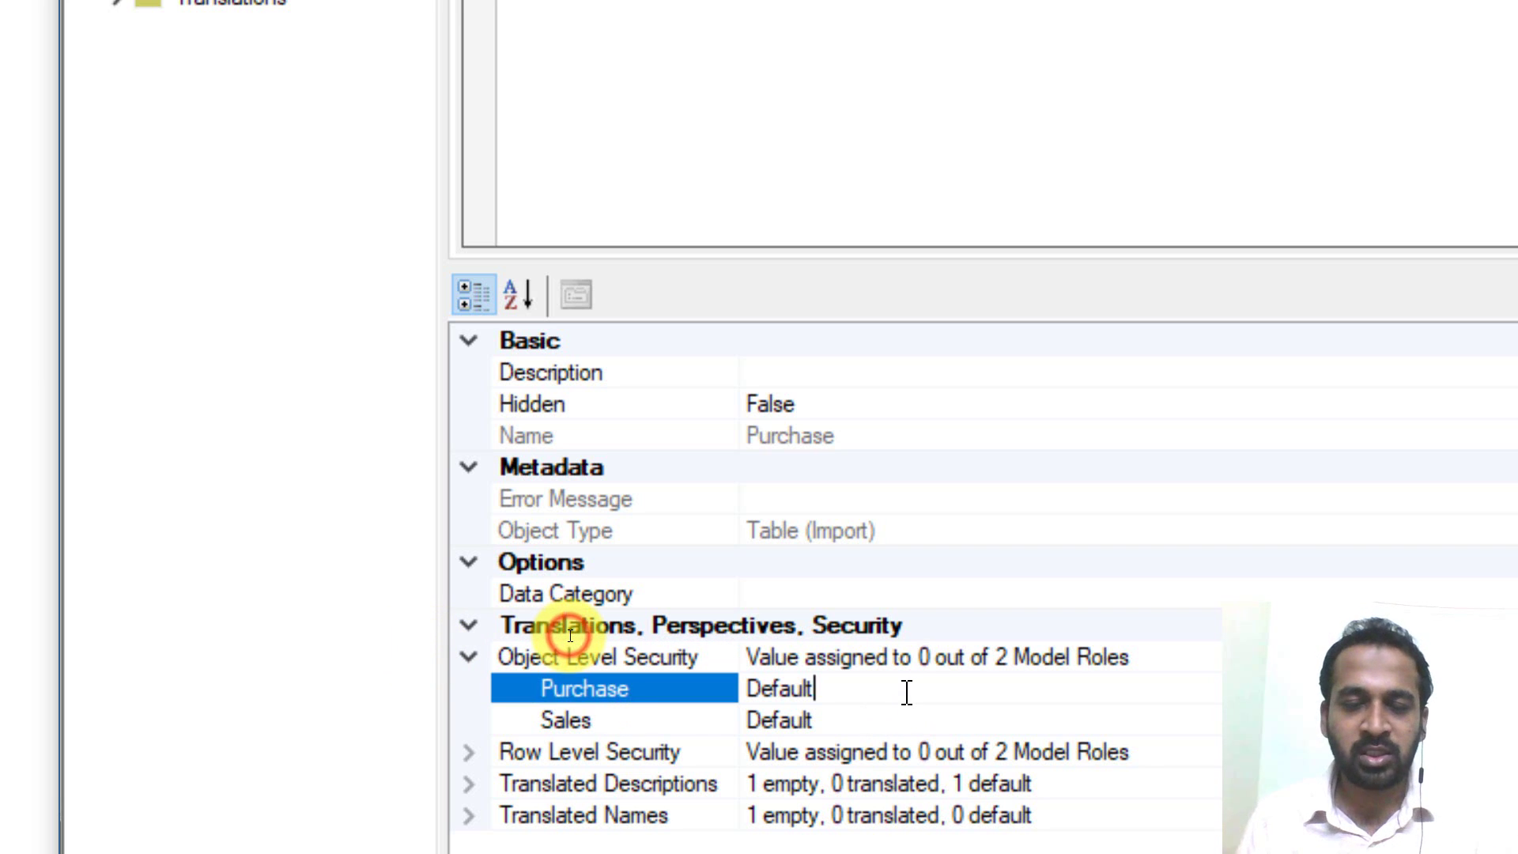
pyautogui.click(882, 724)
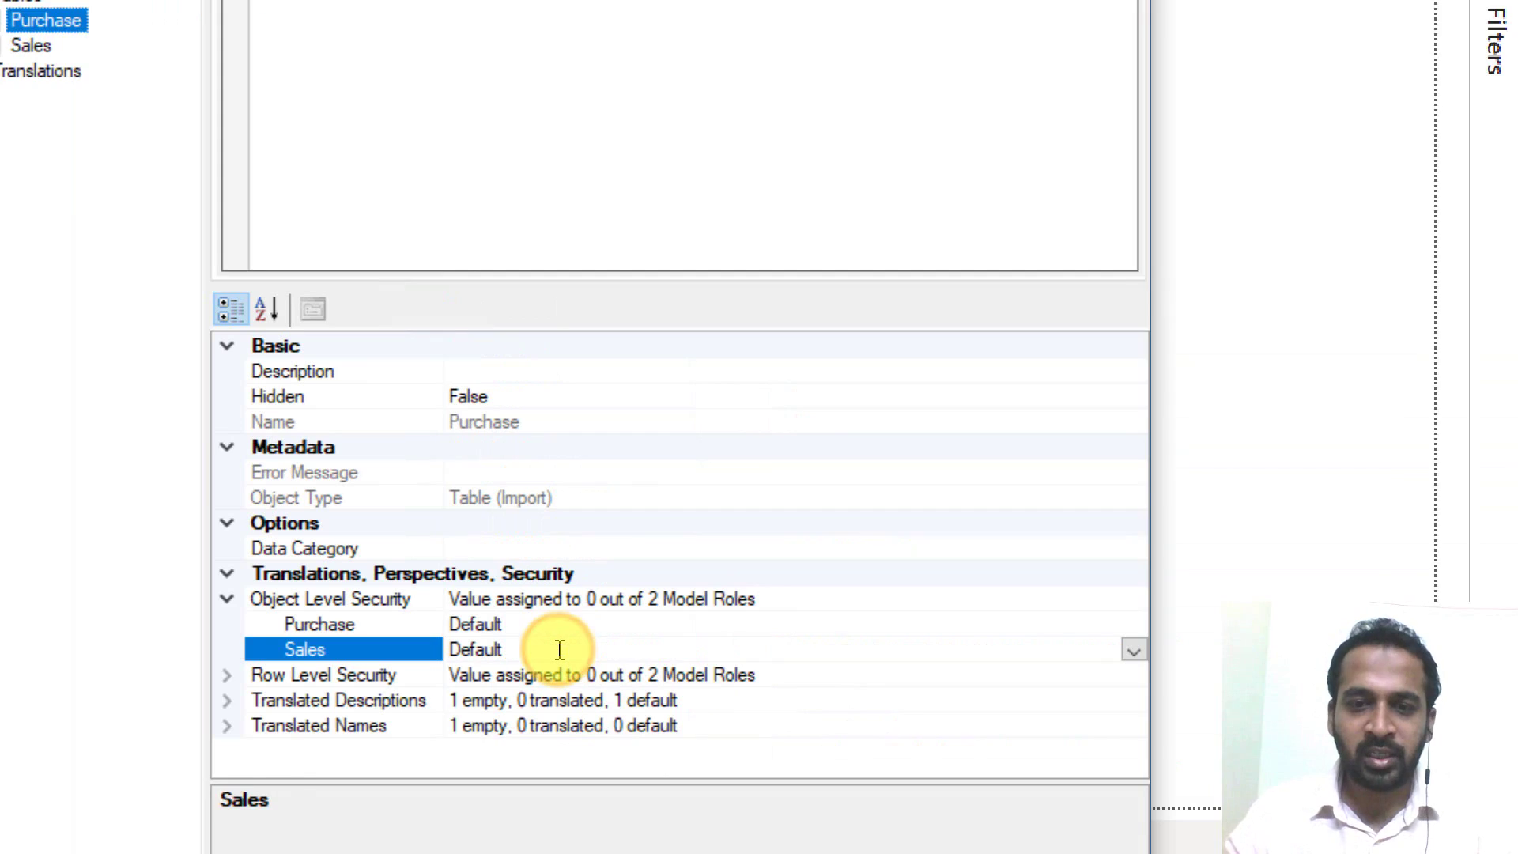
pyautogui.click(560, 650)
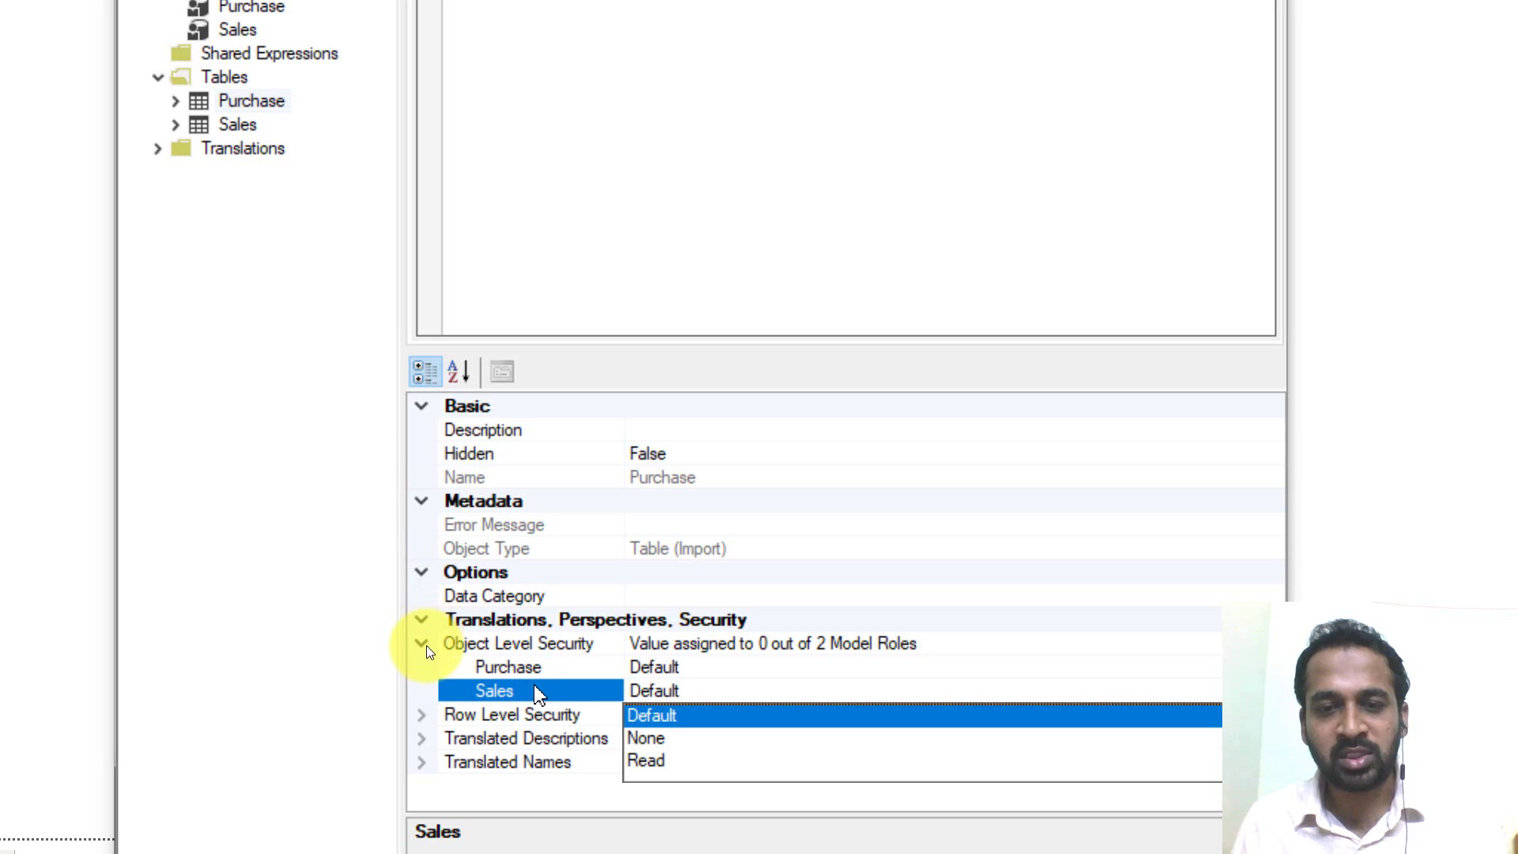
pyautogui.click(646, 740)
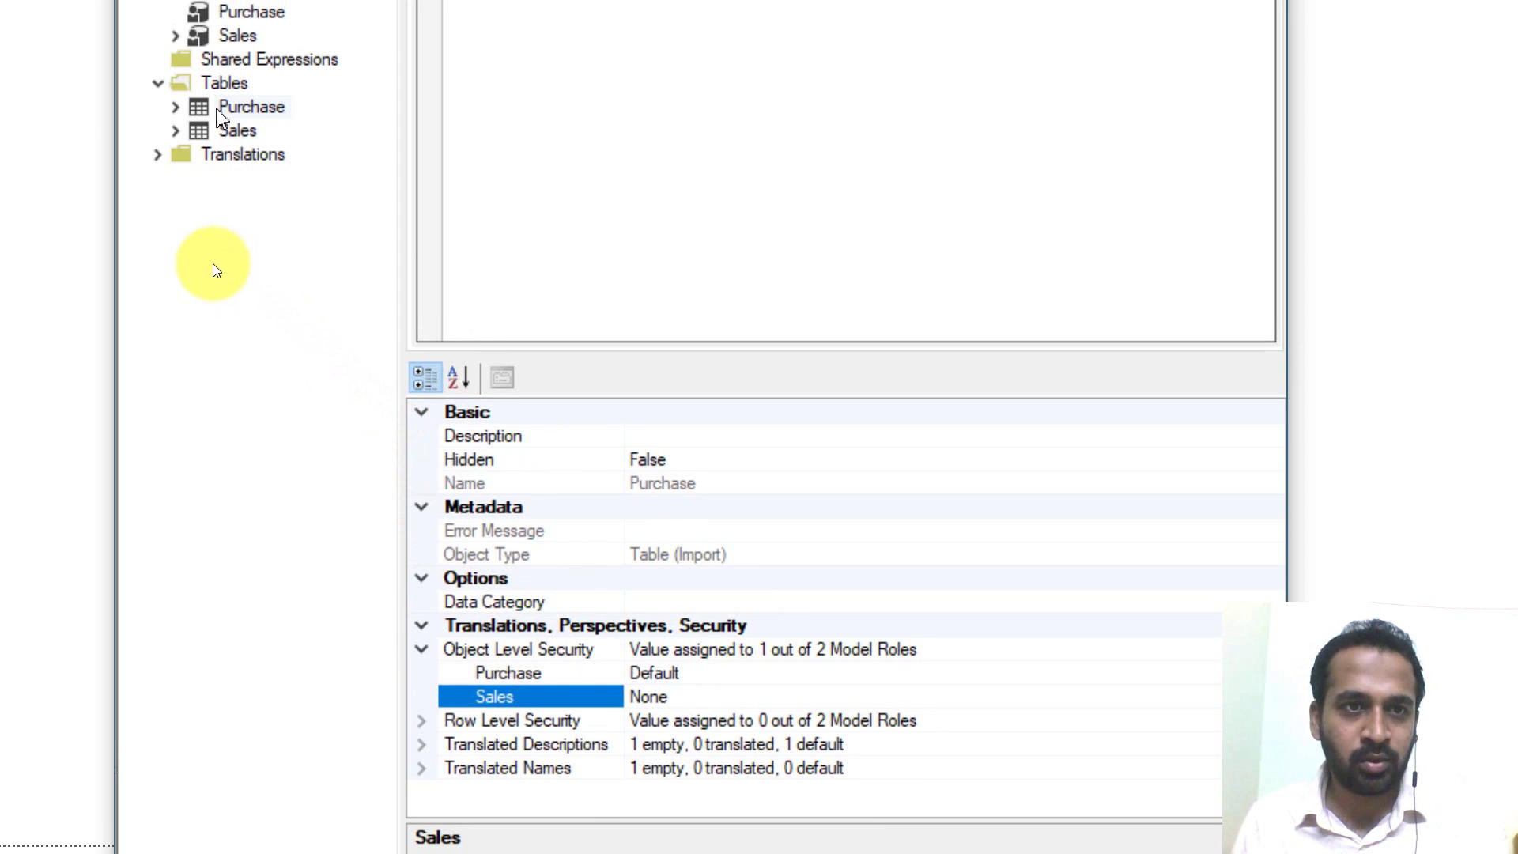
# Set the Sales table's Object Level Security to None for the Purchase role.
pyautogui.click(220, 262)
pyautogui.click(229, 131)
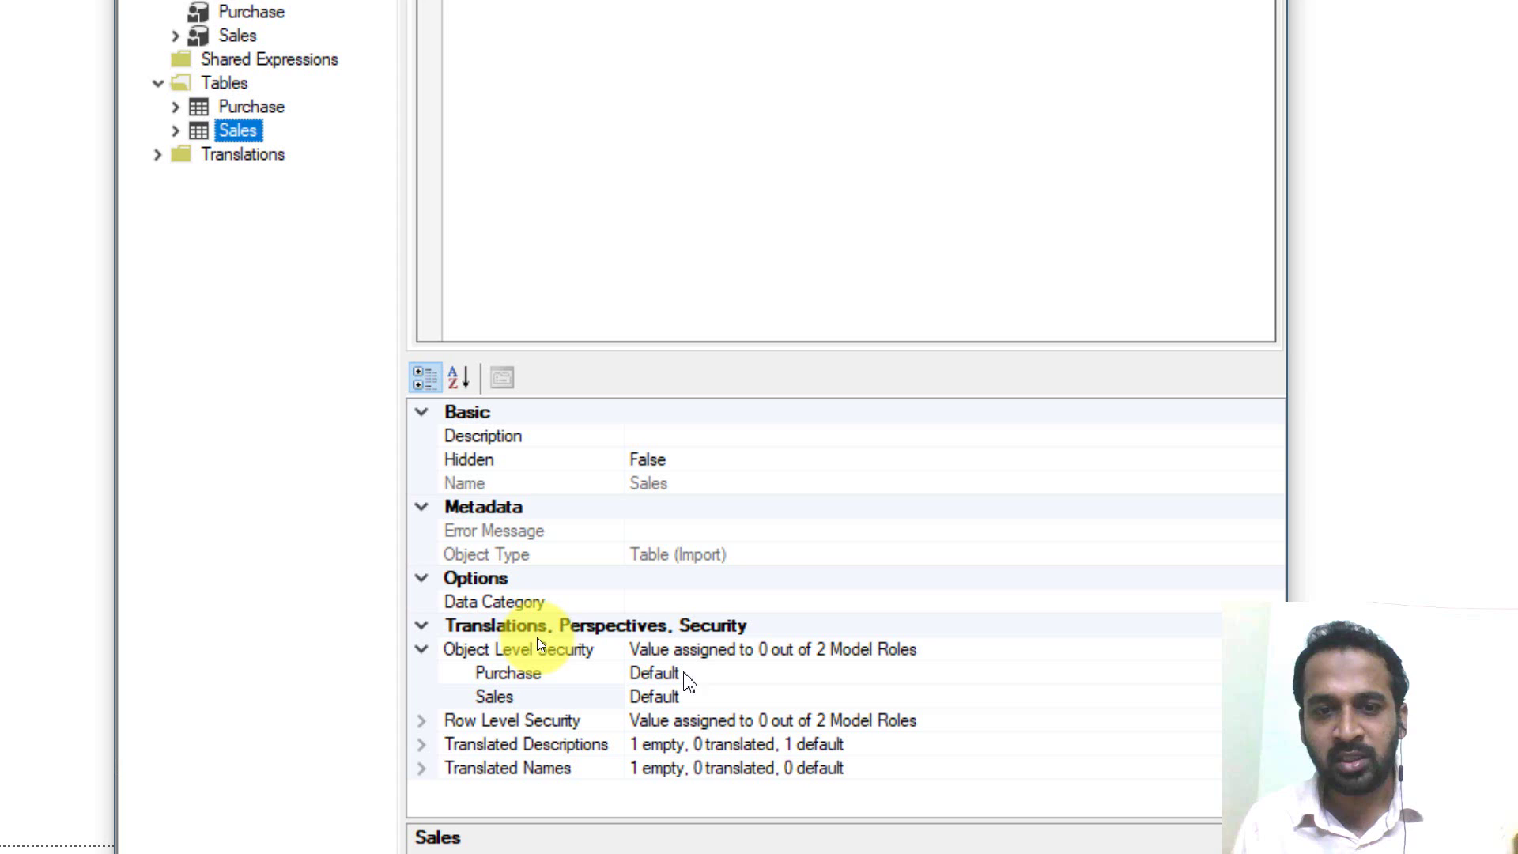
pyautogui.click(783, 676)
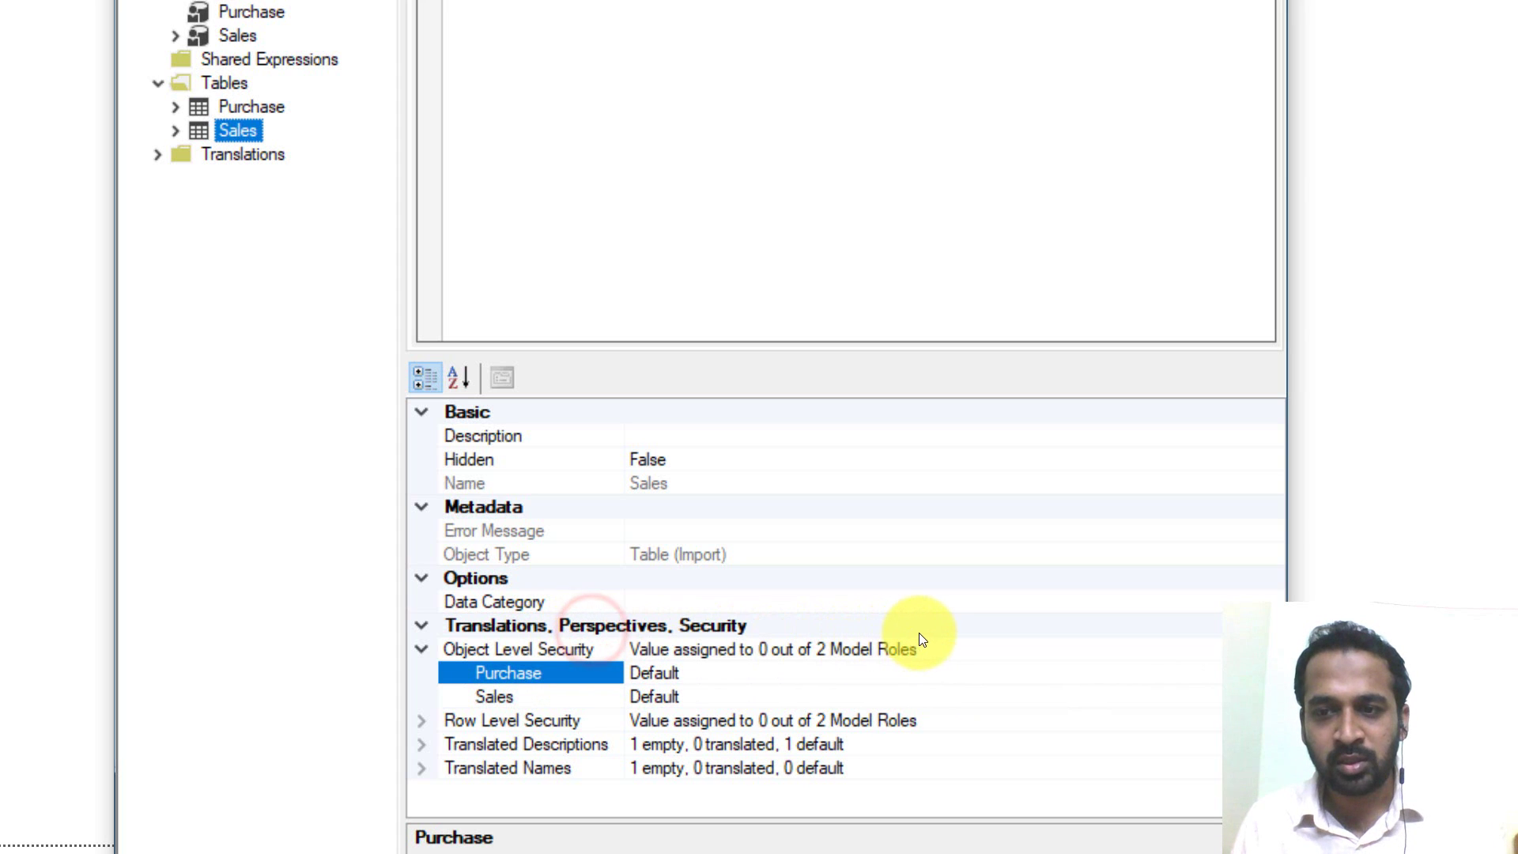
pyautogui.click(1274, 673)
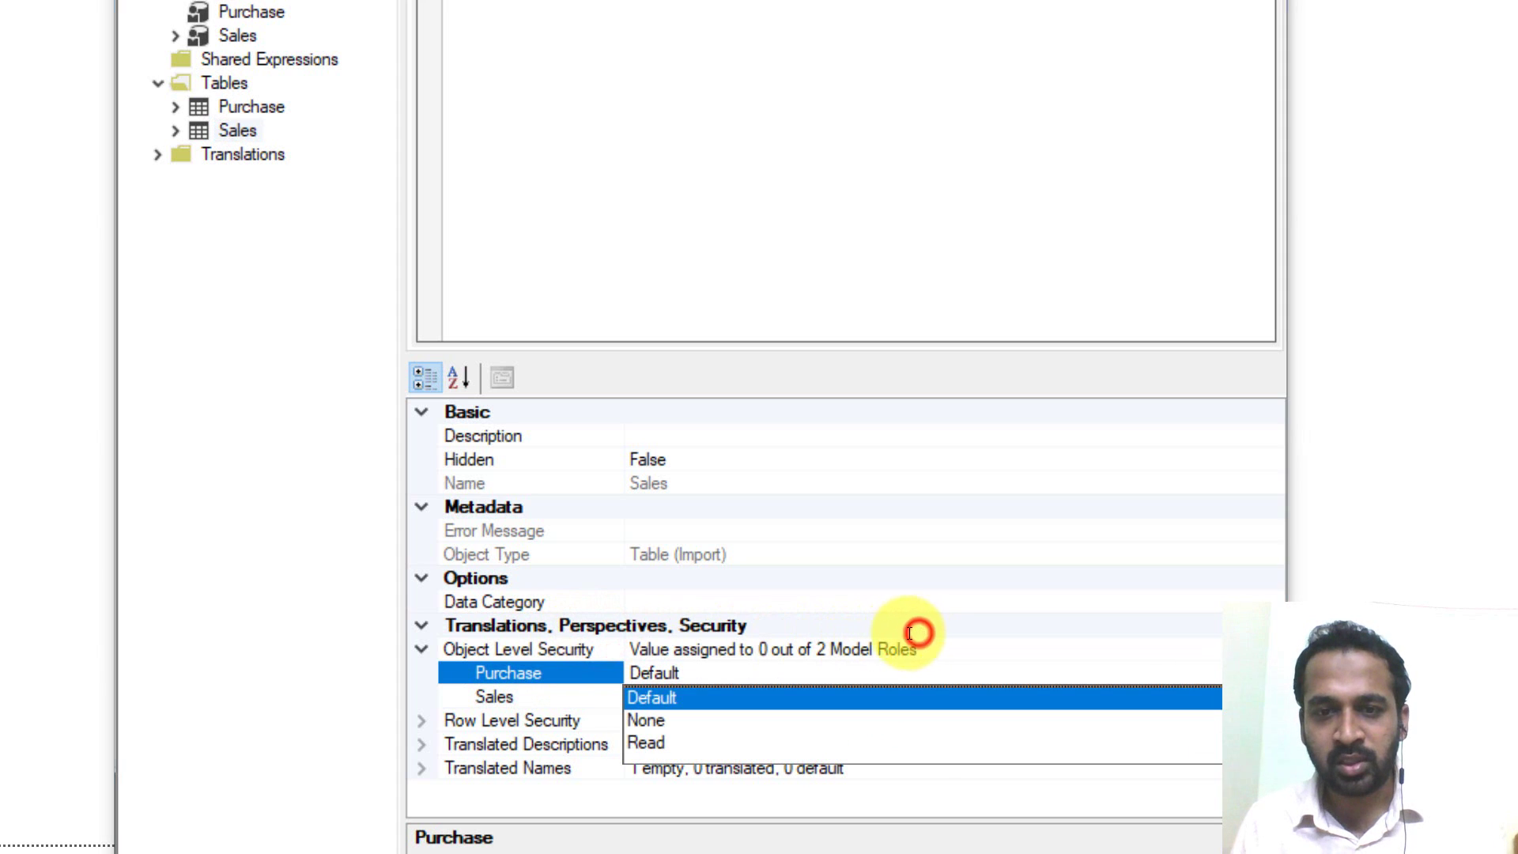
pyautogui.click(509, 666)
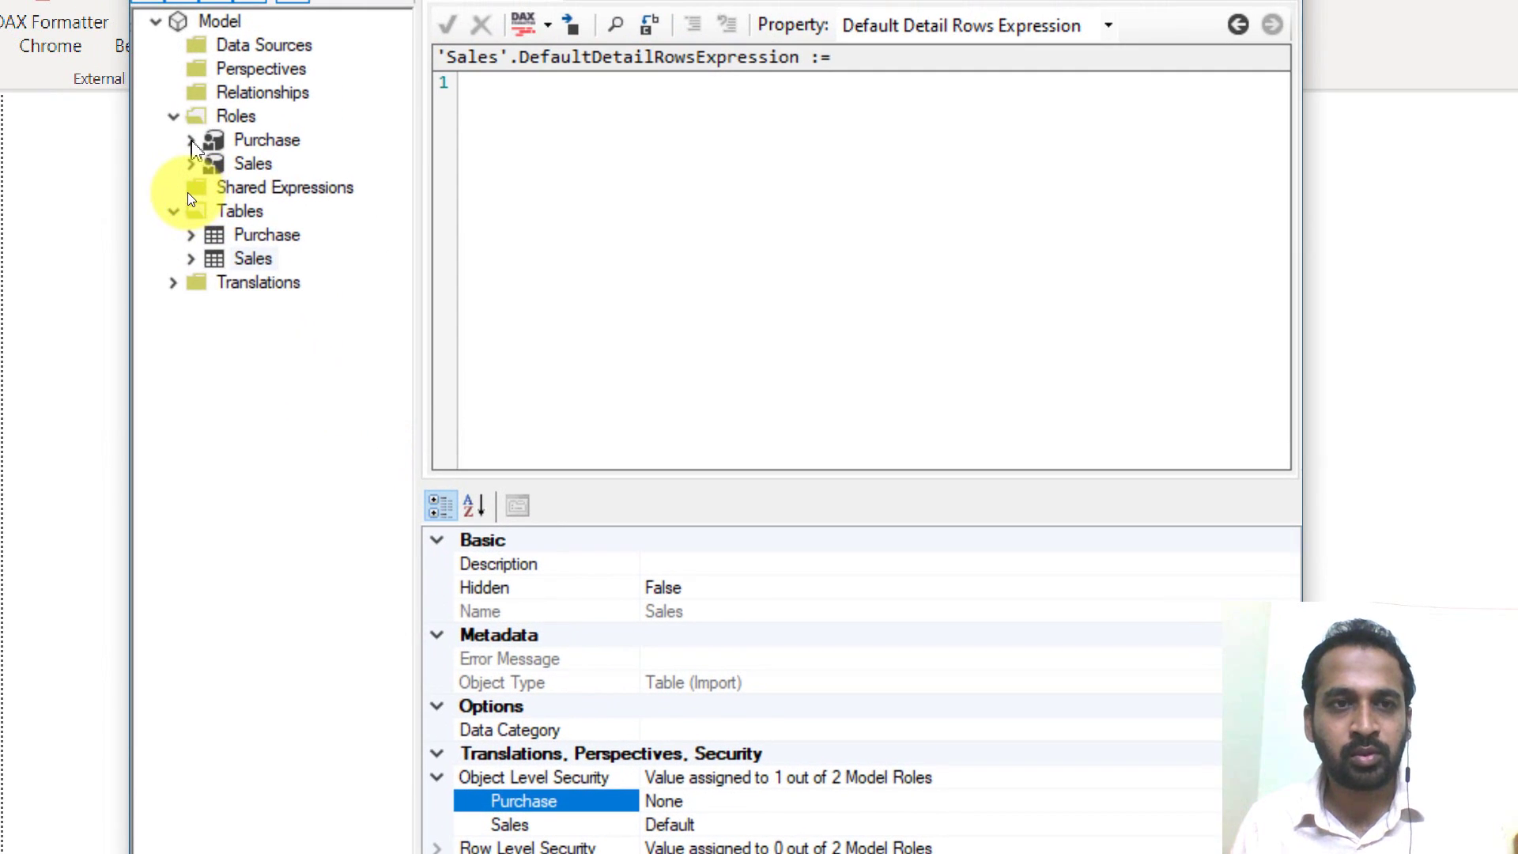
# Check both roles' table permissions, save the model with Ctrl+S, and return to Power BI.
pyautogui.click(185, 130)
pyautogui.click(191, 187)
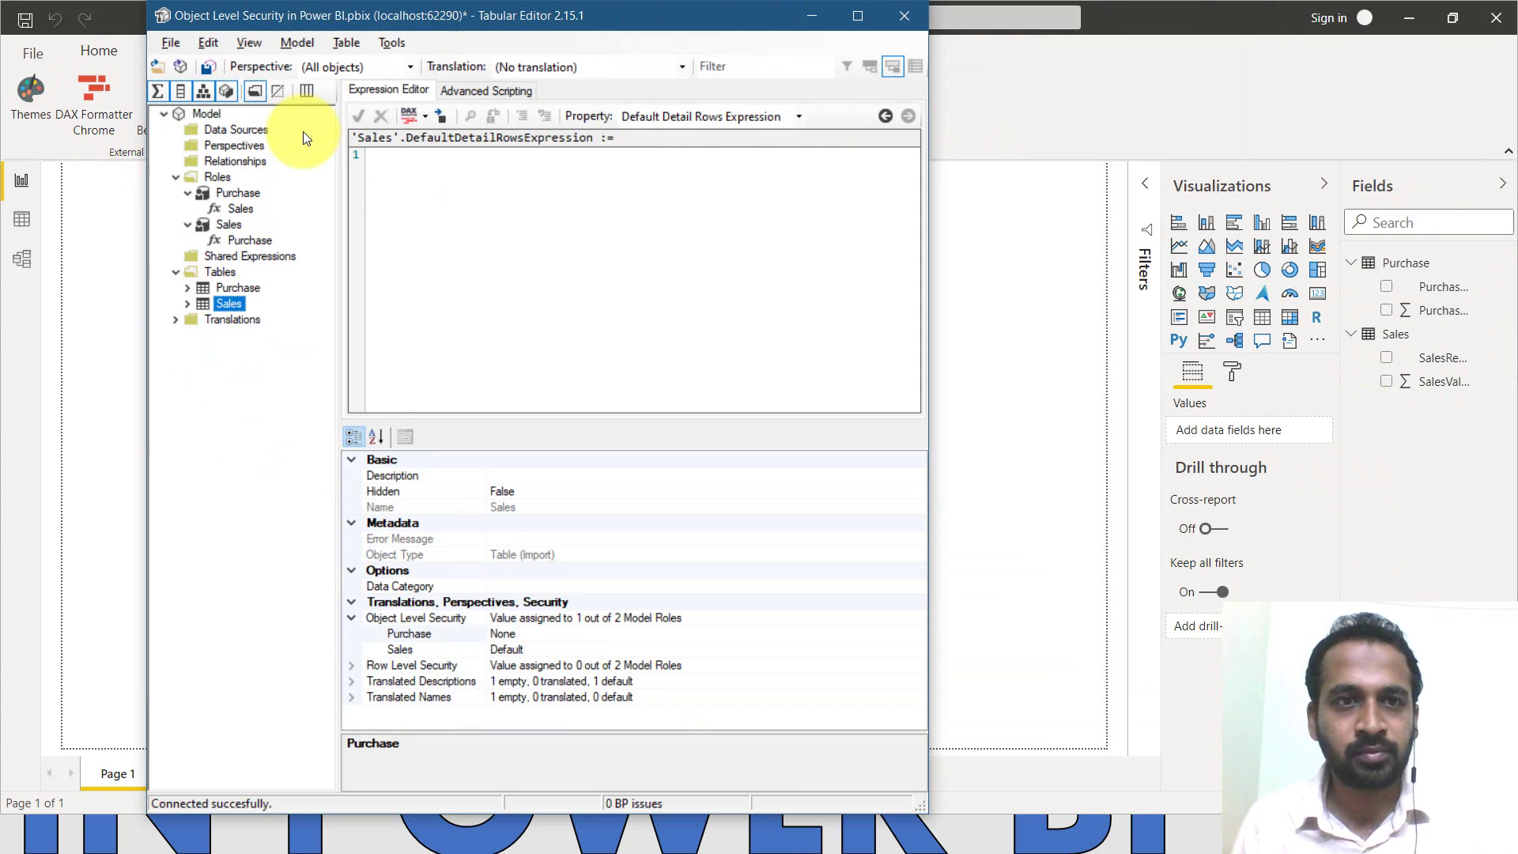
pyautogui.hotkey('ctrl', 's')
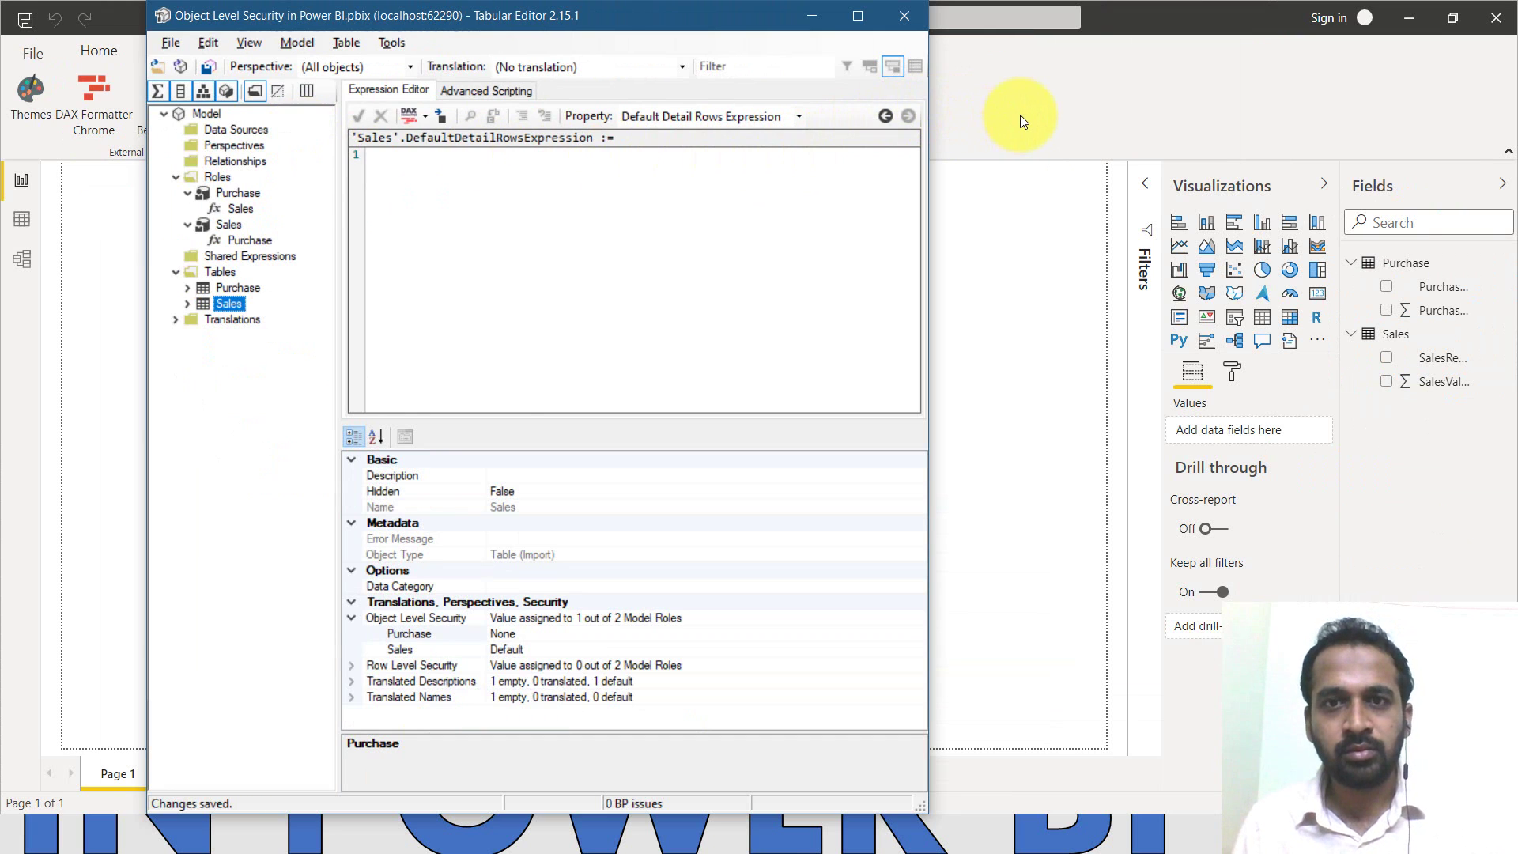
pyautogui.click(1021, 115)
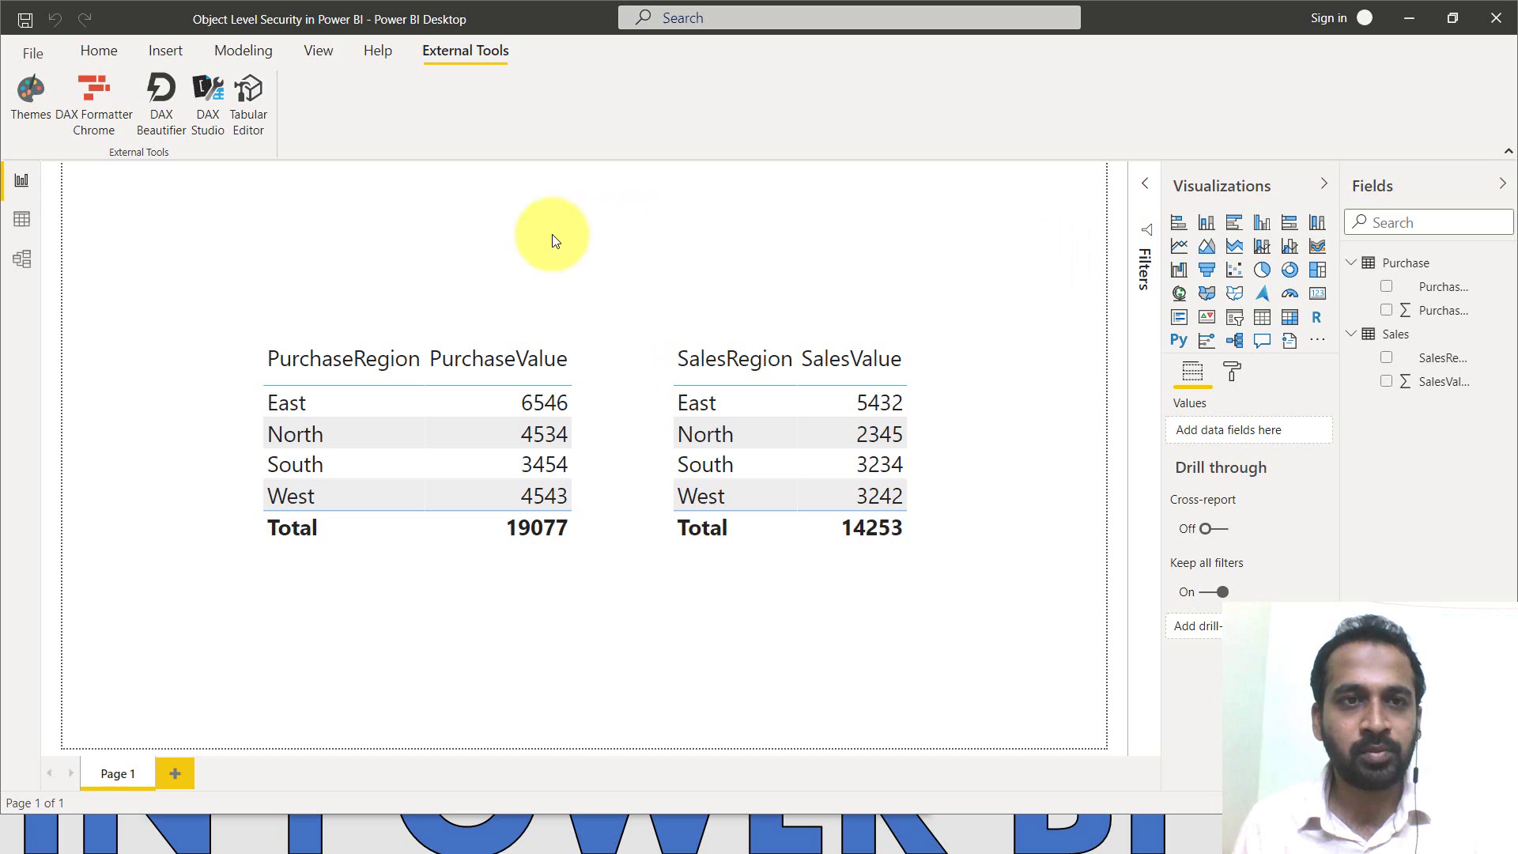
# View the report as the Purchase role, confirm the Sales visual fails, then stop viewing.
pyautogui.click(242, 51)
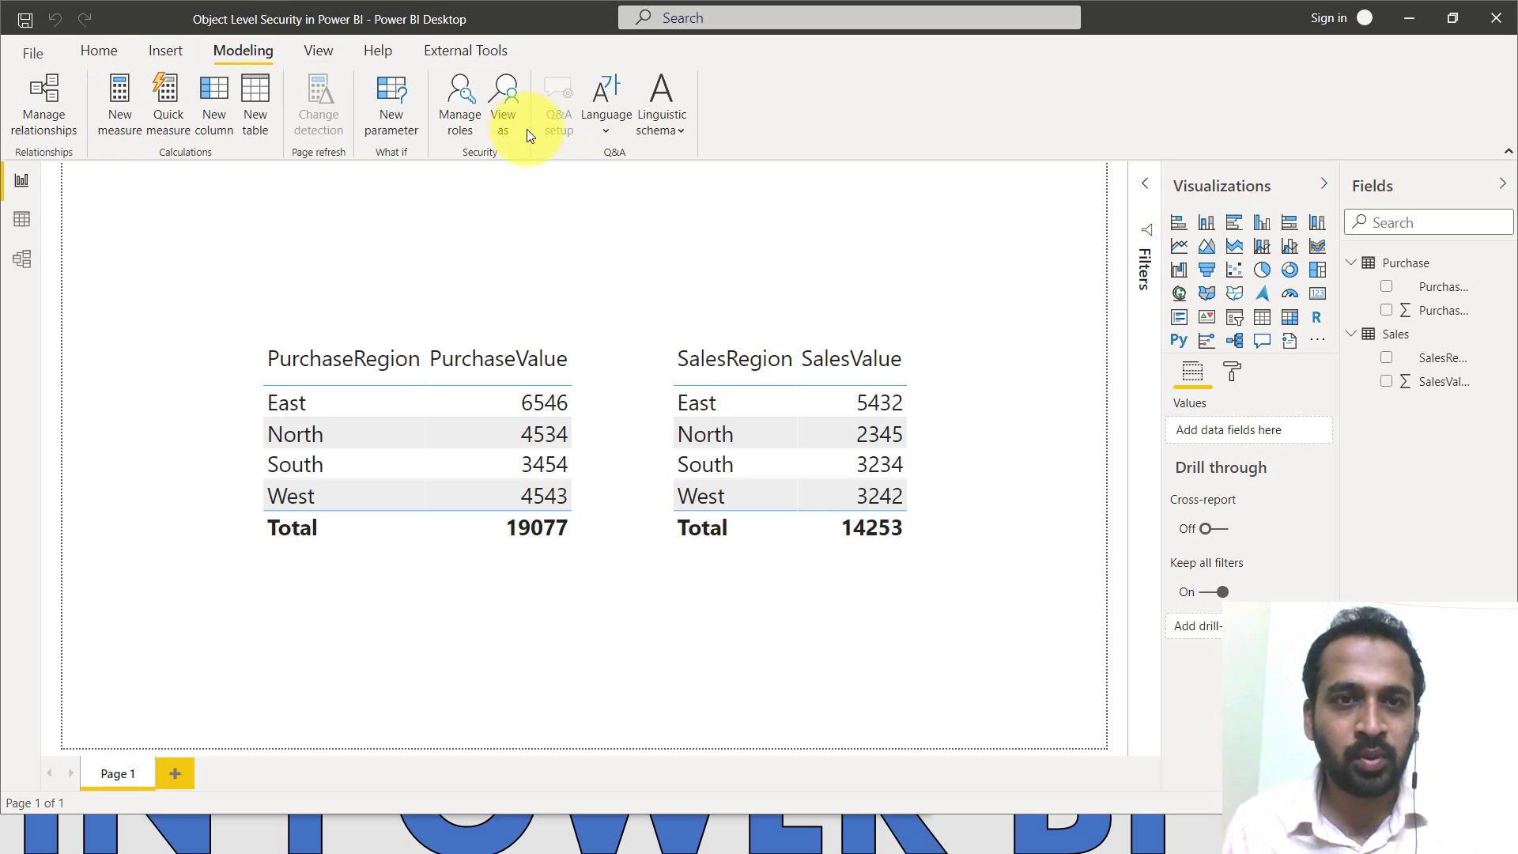
pyautogui.click(506, 111)
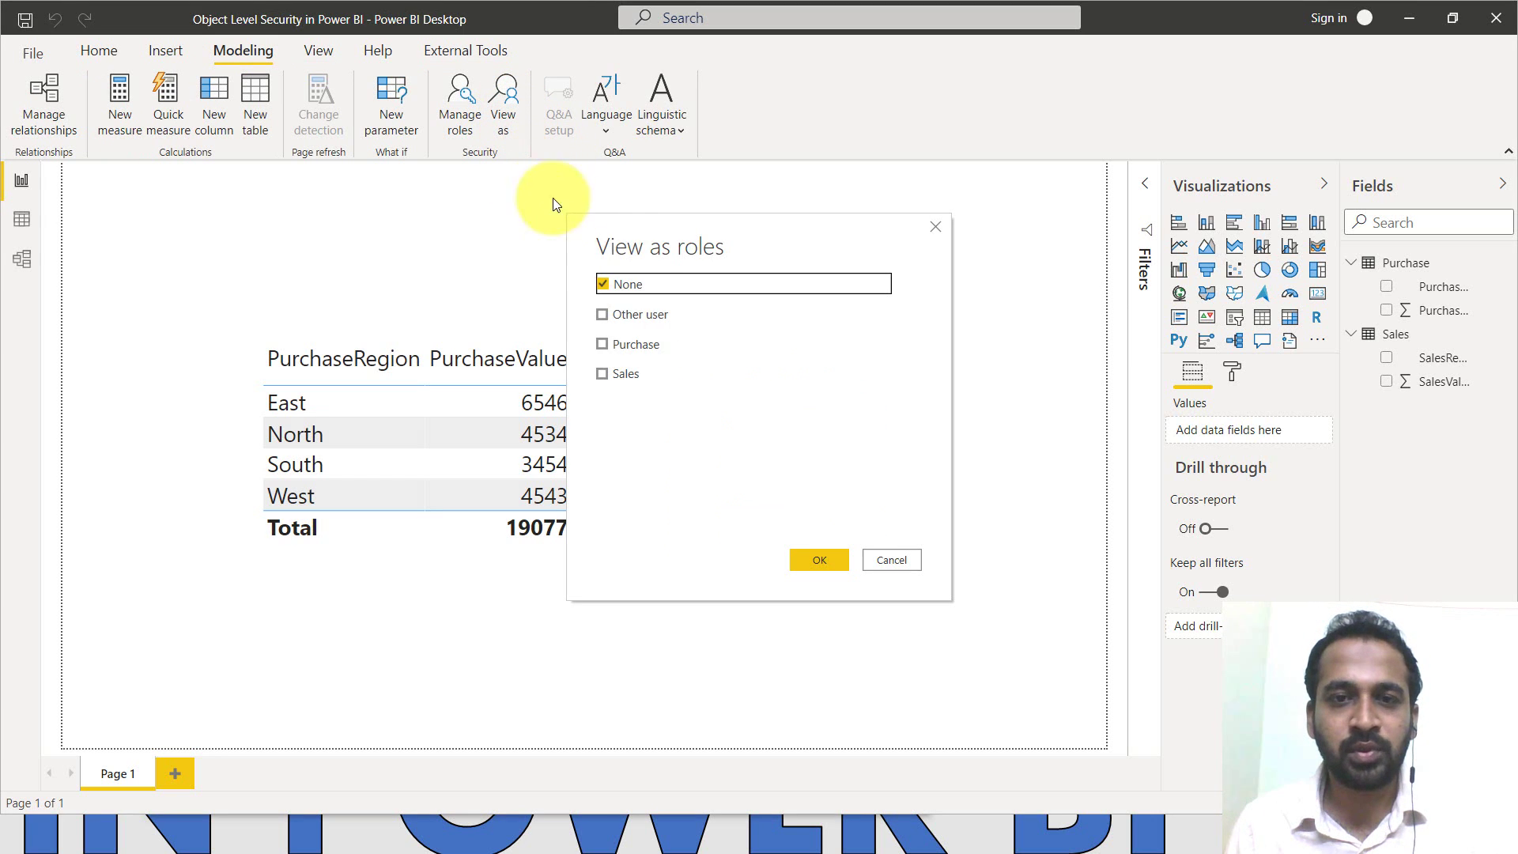
pyautogui.click(636, 345)
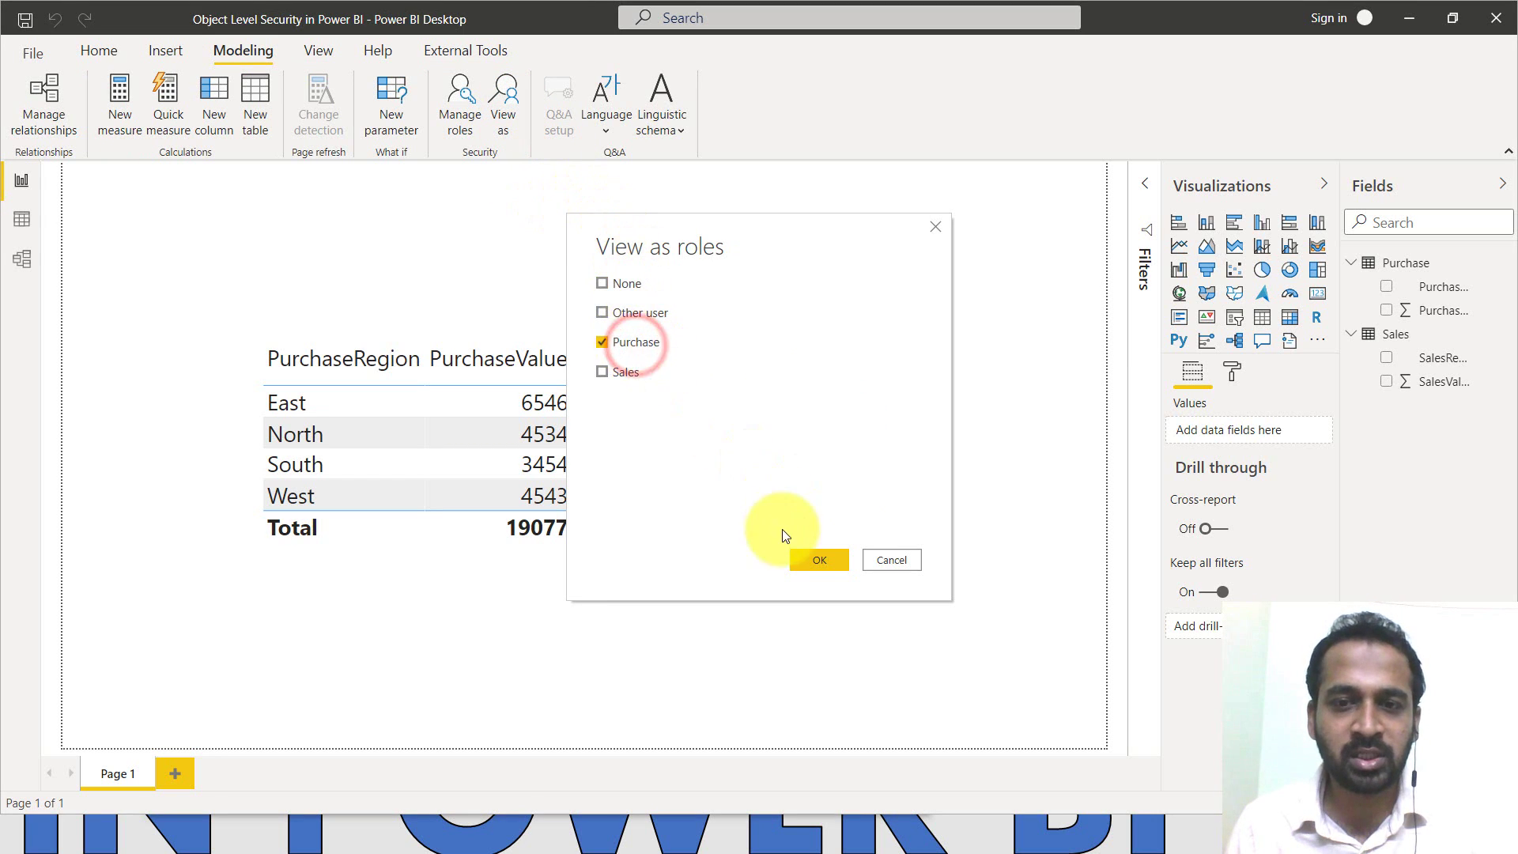
pyautogui.click(814, 563)
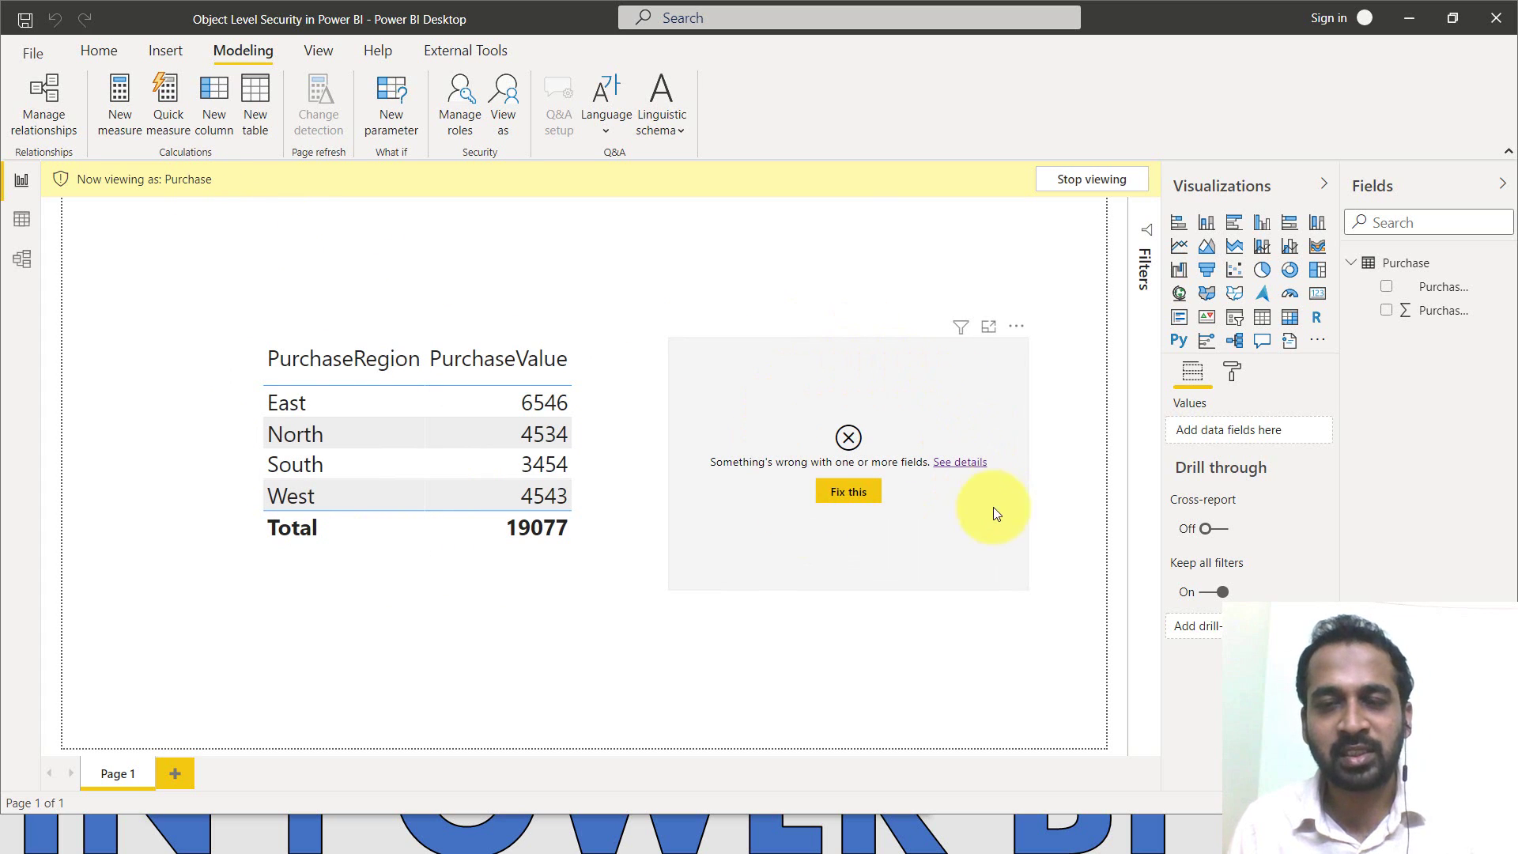
pyautogui.click(1052, 179)
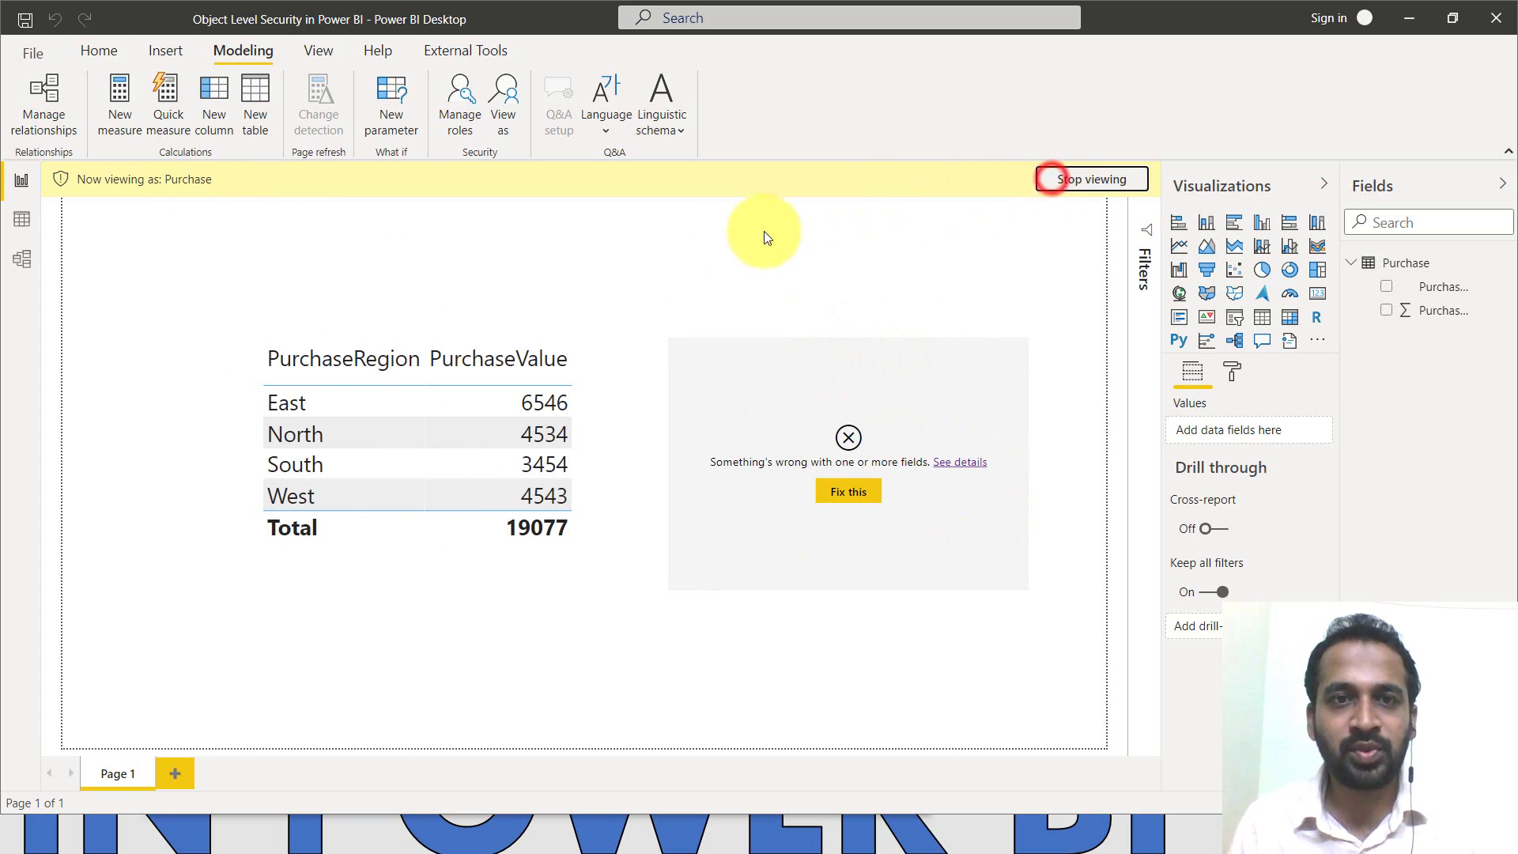
# View the report as the Sales role, confirm the Purchase visual errors, then stop viewing.
pyautogui.click(503, 95)
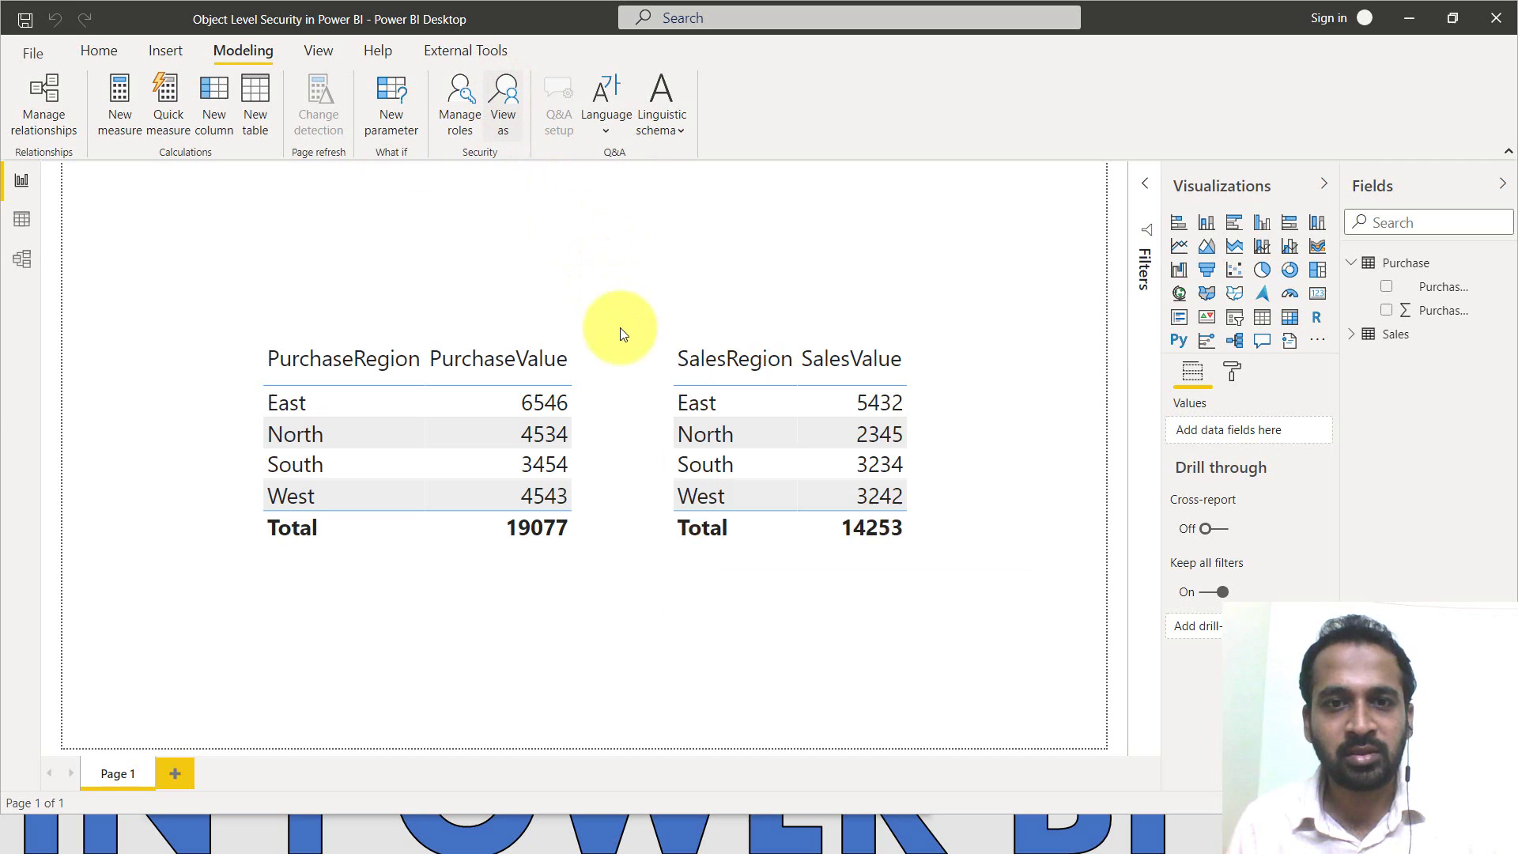
pyautogui.click(625, 377)
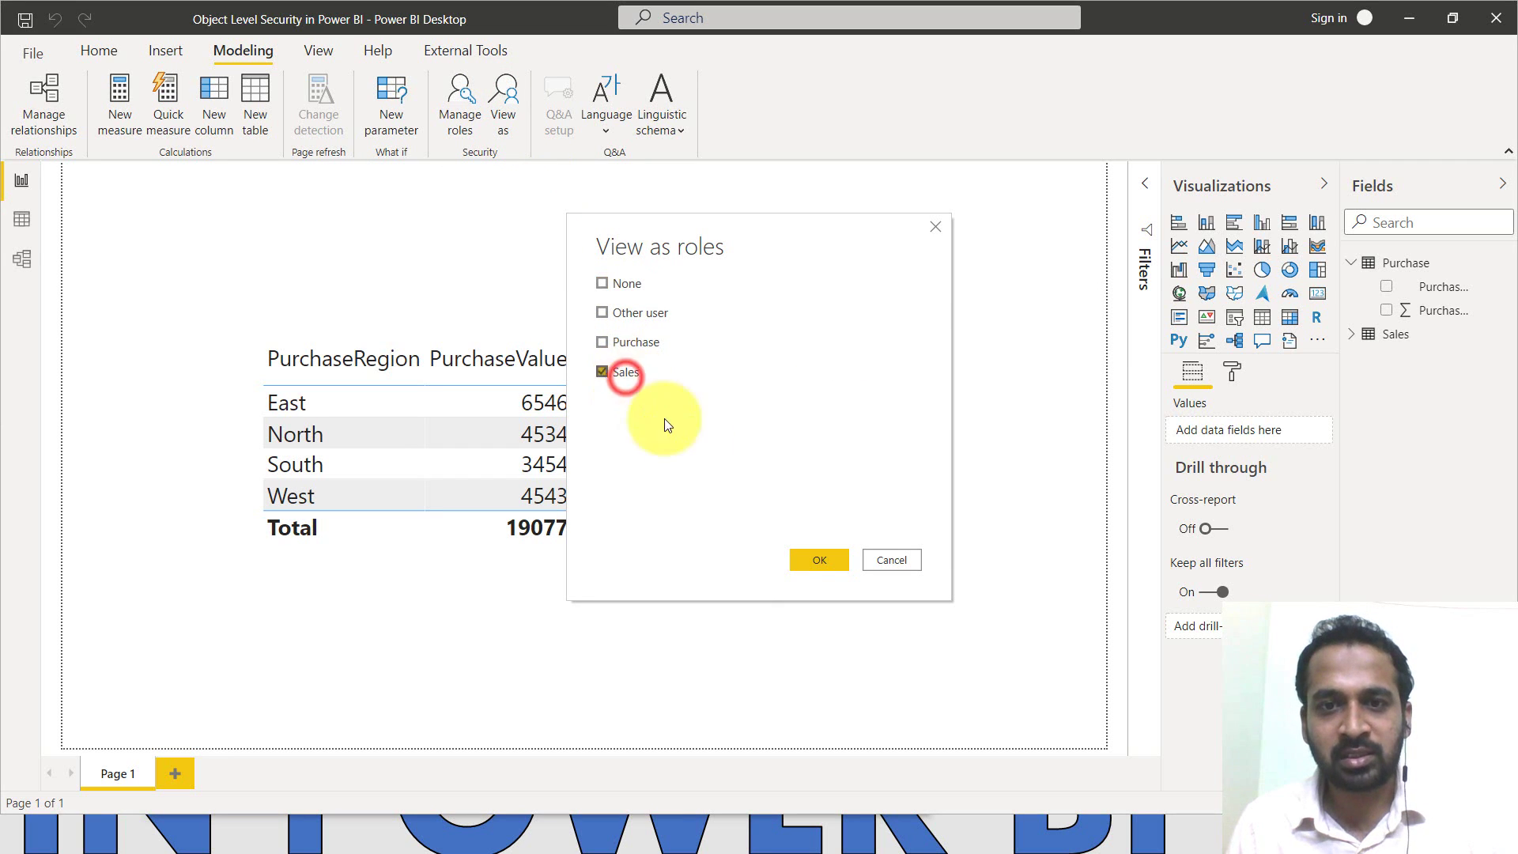
pyautogui.click(817, 563)
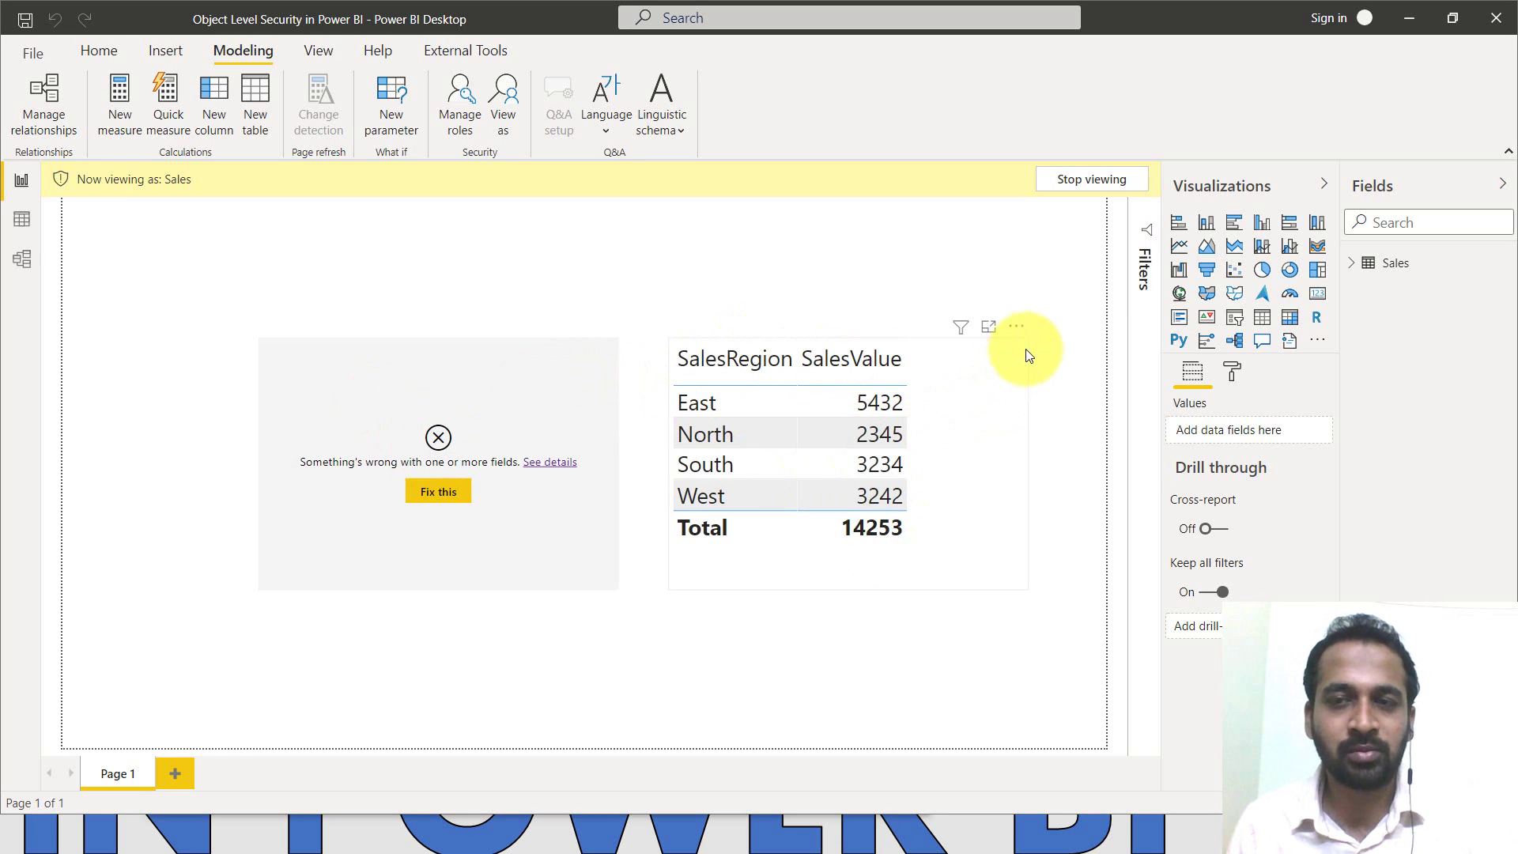
pyautogui.click(1050, 184)
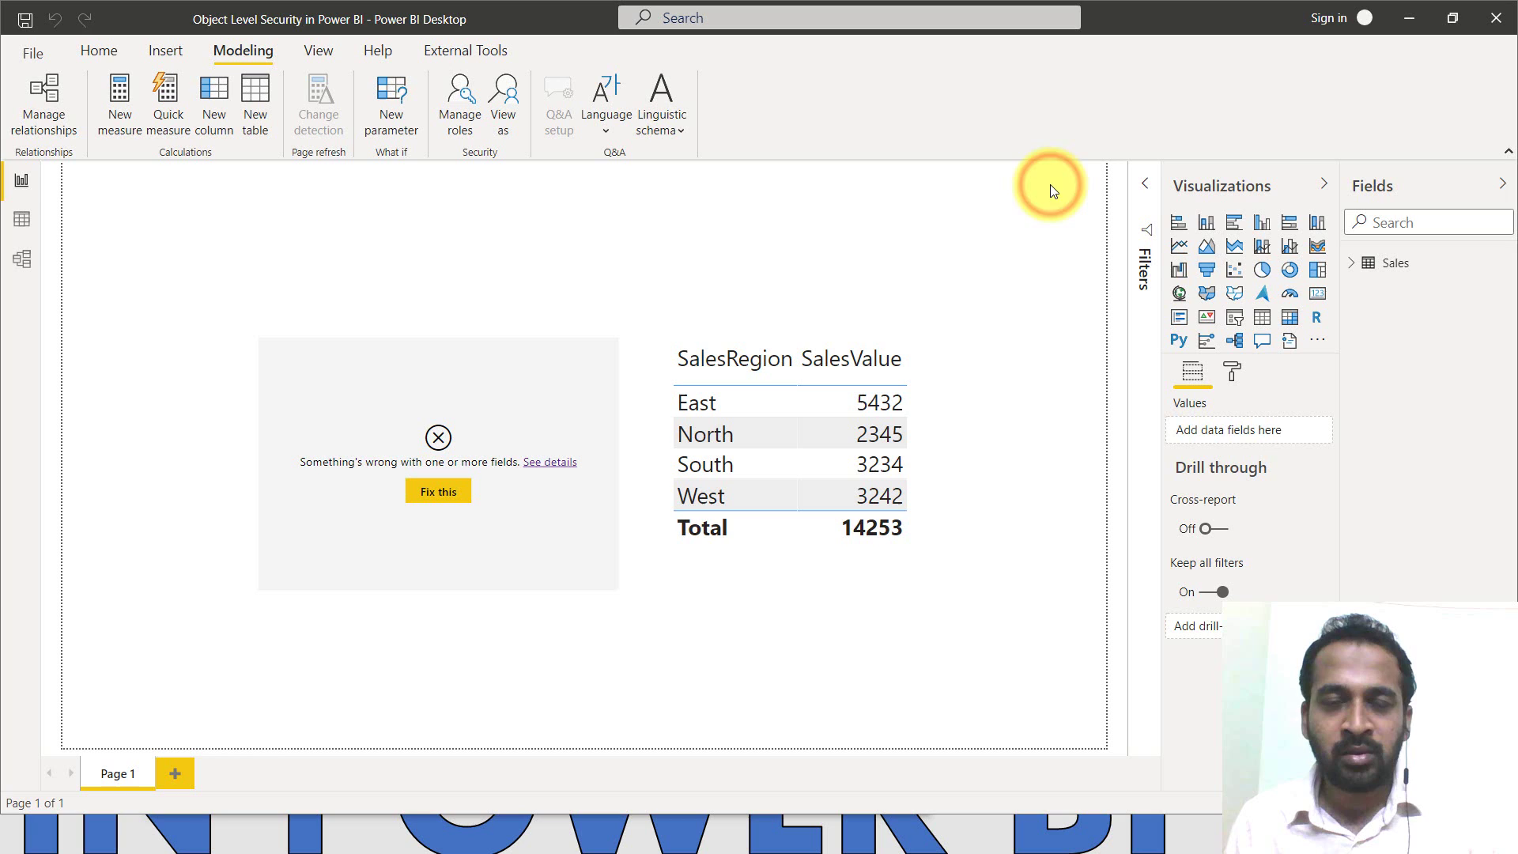